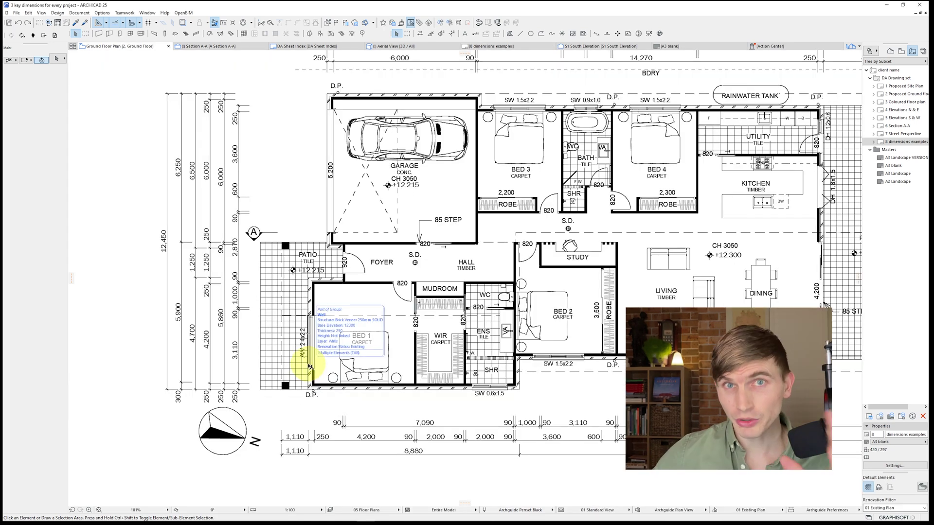
Dimension Bed 3 across both side walls, including wall thicknesses, and place the chain above the existing dimension lines
click(238, 368)
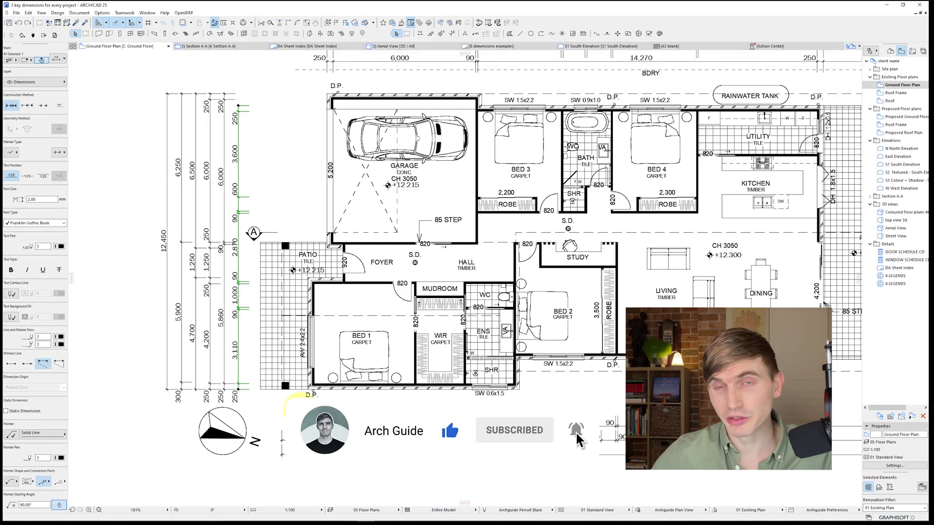
scroll(483, 396, down, 3)
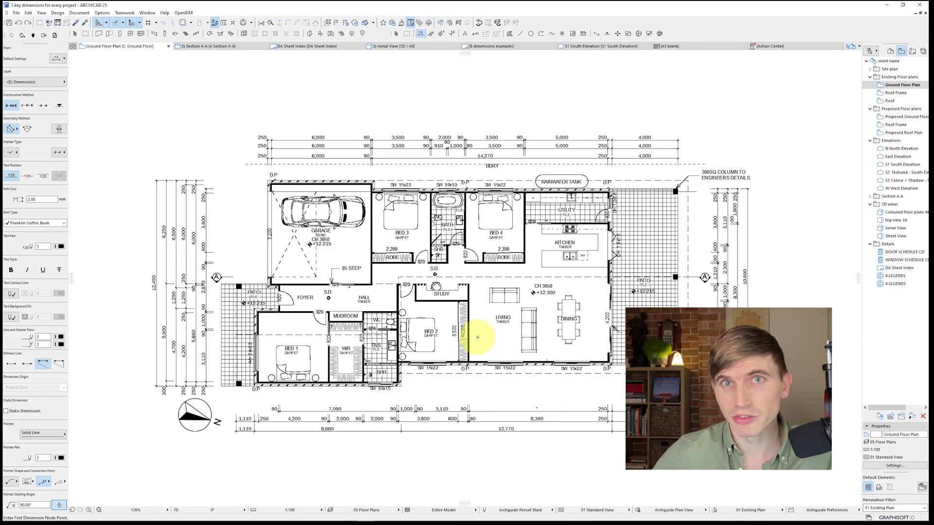
scroll(386, 308, up, 7)
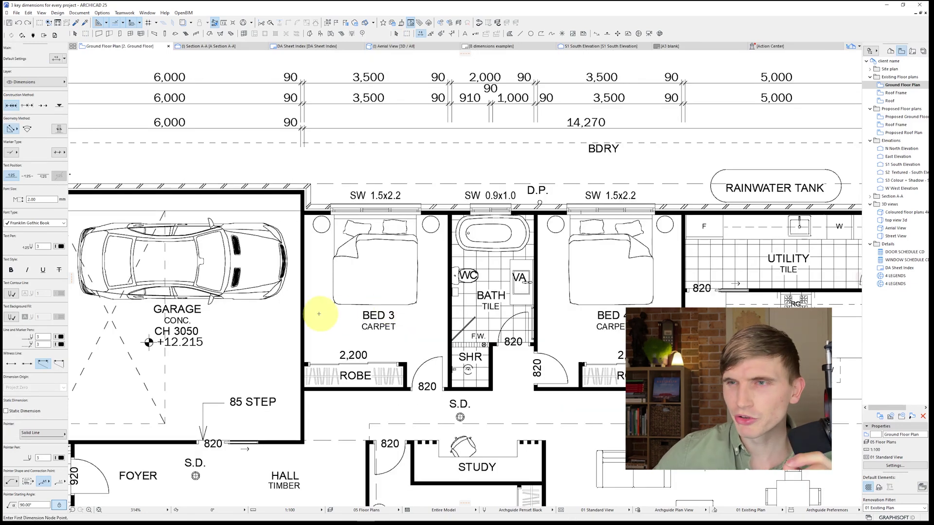
click(303, 312)
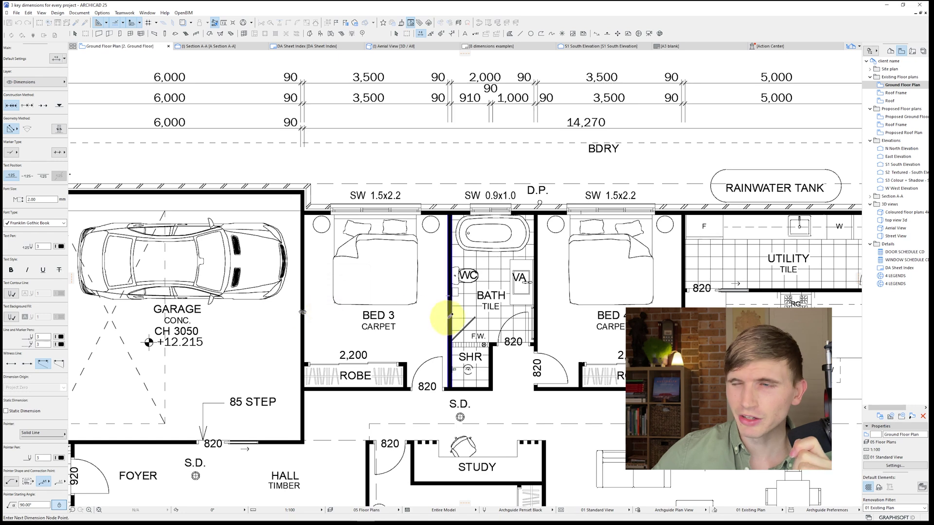
middle_drag(375, 52, 362, 125)
double_click(362, 125)
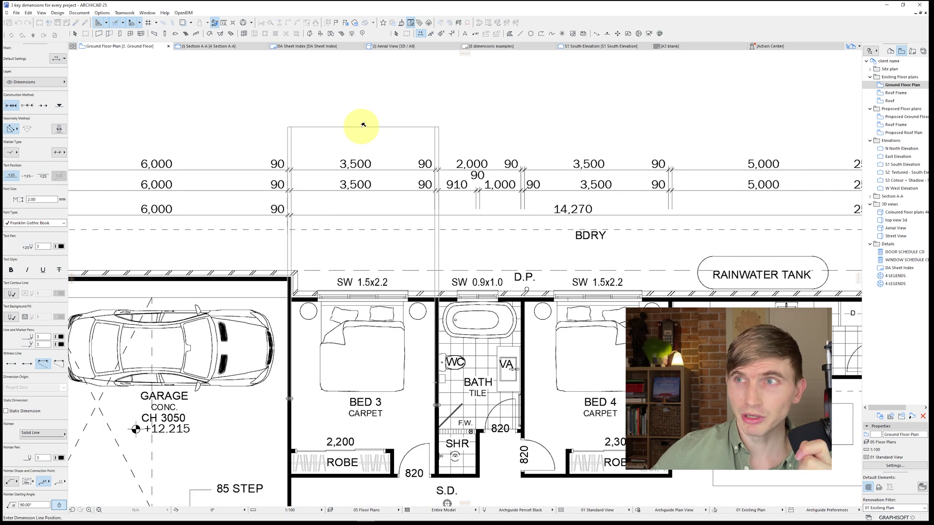
click(363, 125)
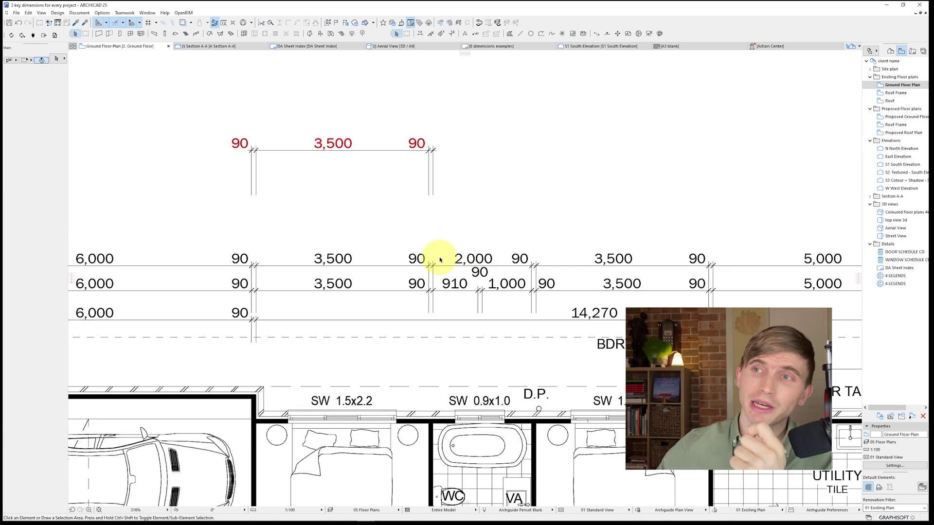
Set the new Bed 3 dimension's text pen to black pen 1 and its custom witness line length to 450 mm
click(385, 159)
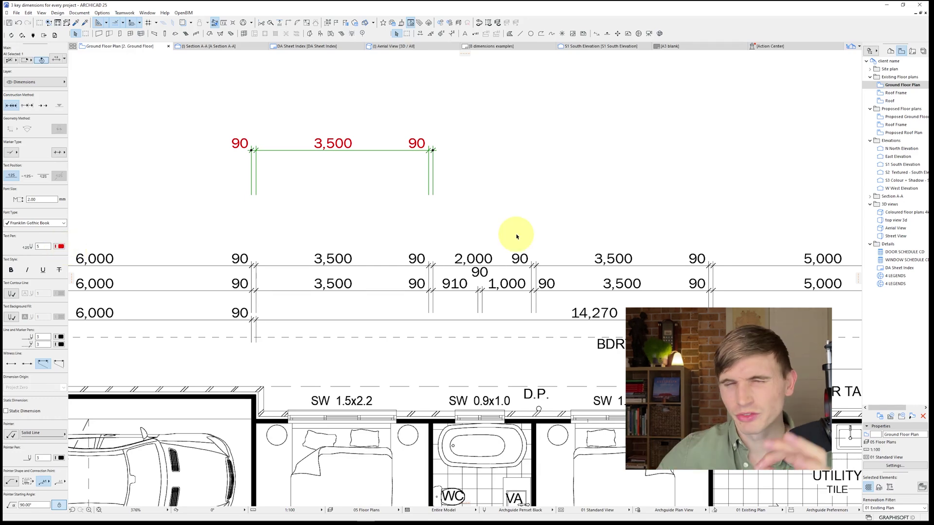
click(60, 246)
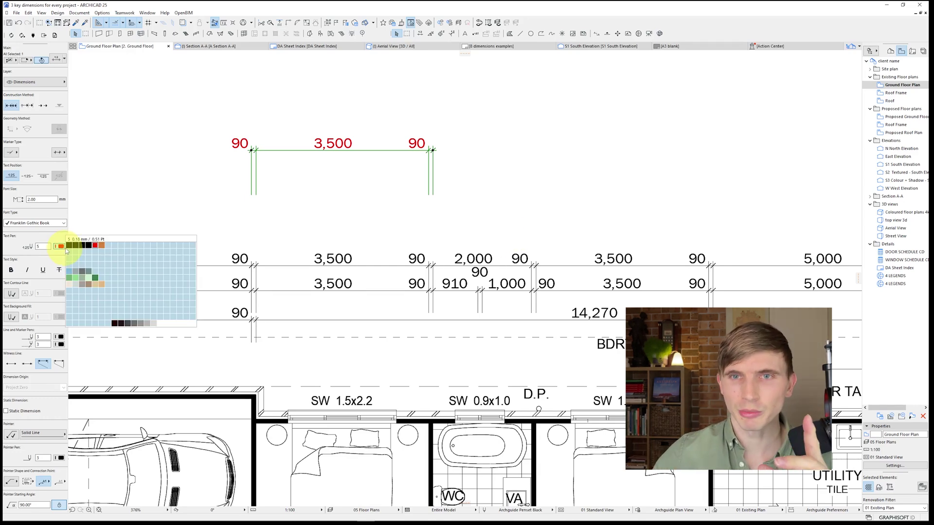
click(68, 248)
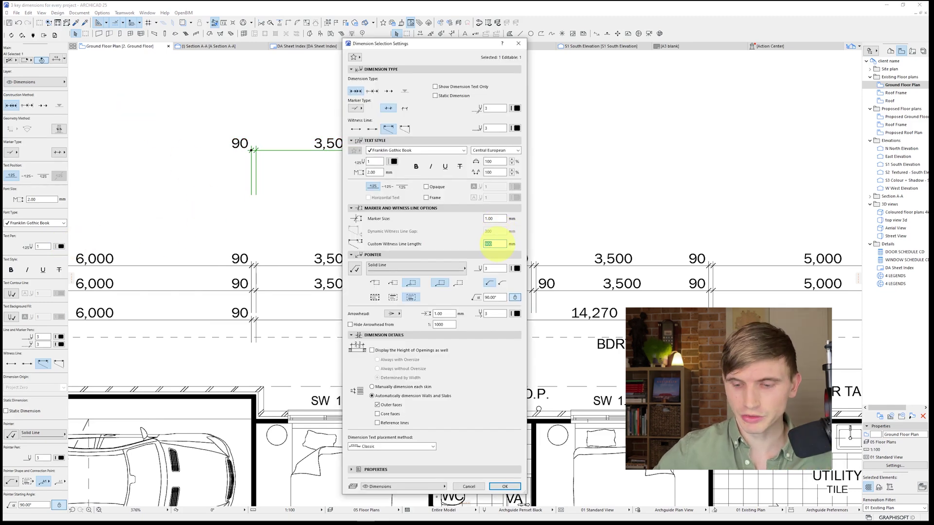
text(450)
key(Return)
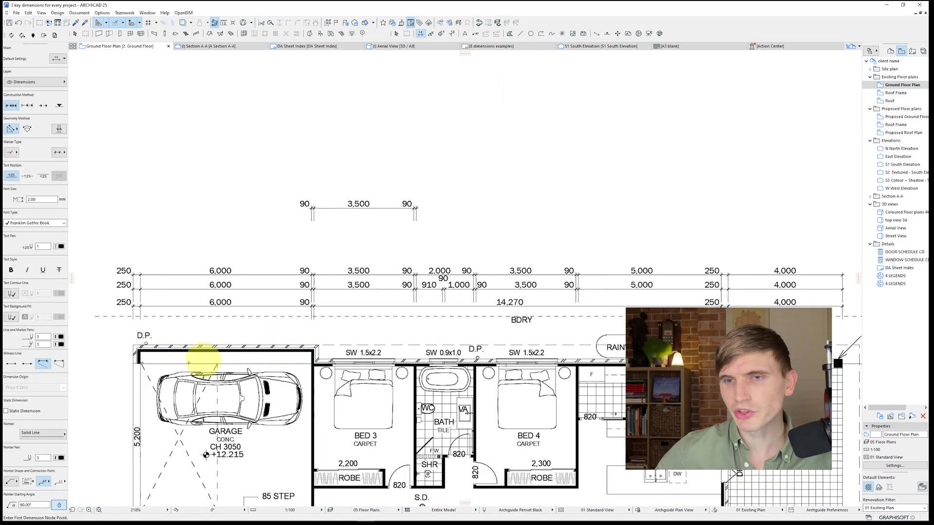
Dimension the building's overall upper side from the garage's outer corner past the house corners to the patio edge, above the Bed 3 dimension
click(134, 344)
click(318, 345)
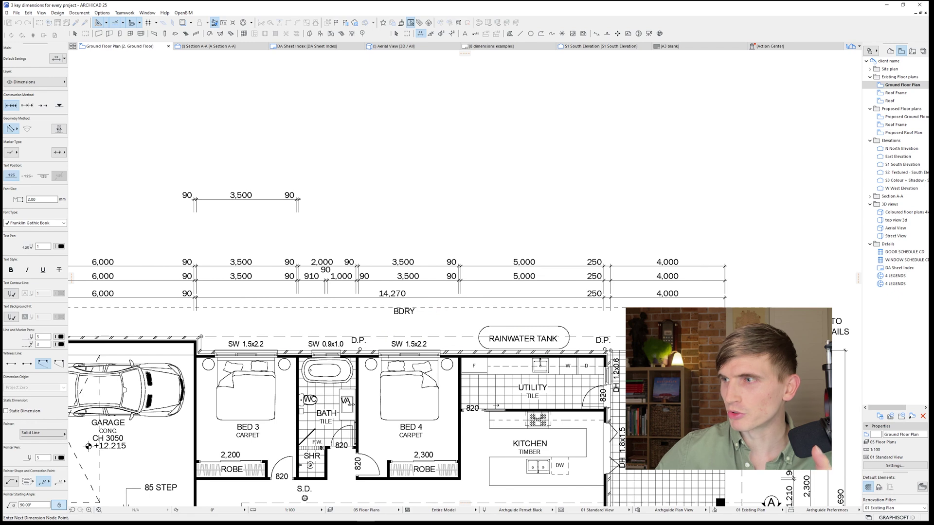
double_click(413, 178)
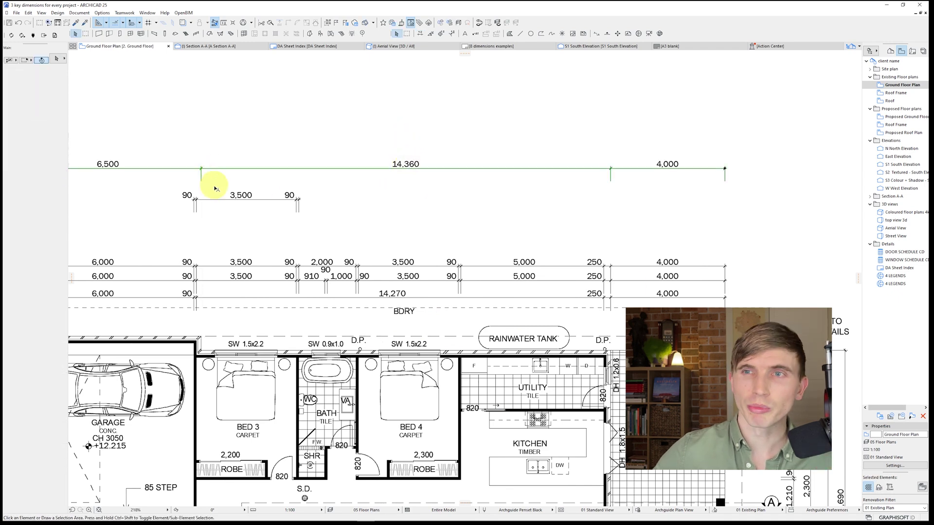
Align the overall dimension chain with the Bed 3 dimension and offset it 600 mm above it
click(214, 200)
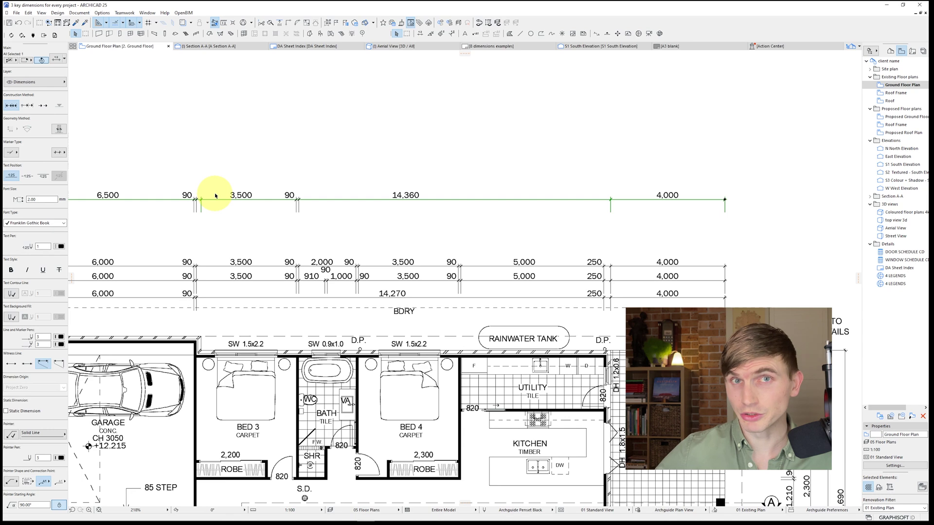
click(323, 199)
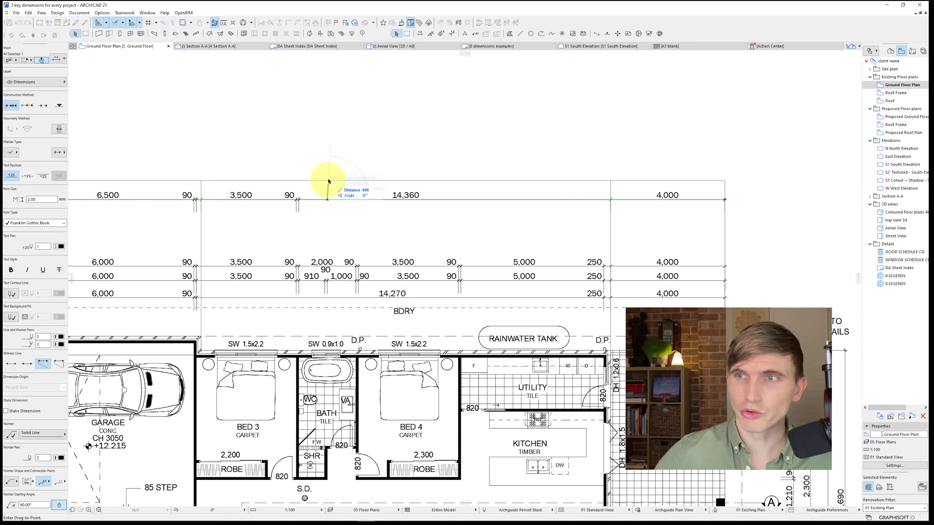
text(6,00)
key(Return)
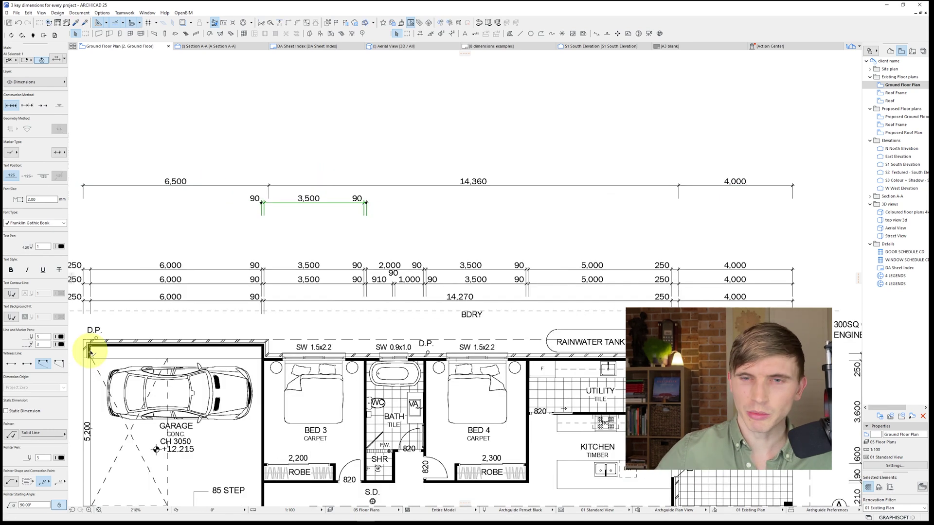
Extend the Bed 3 dimension chain to include the garage's outer wall and interior width
ctrl+click(89, 350)
key(Escape)
scroll(120, 214, up, 5)
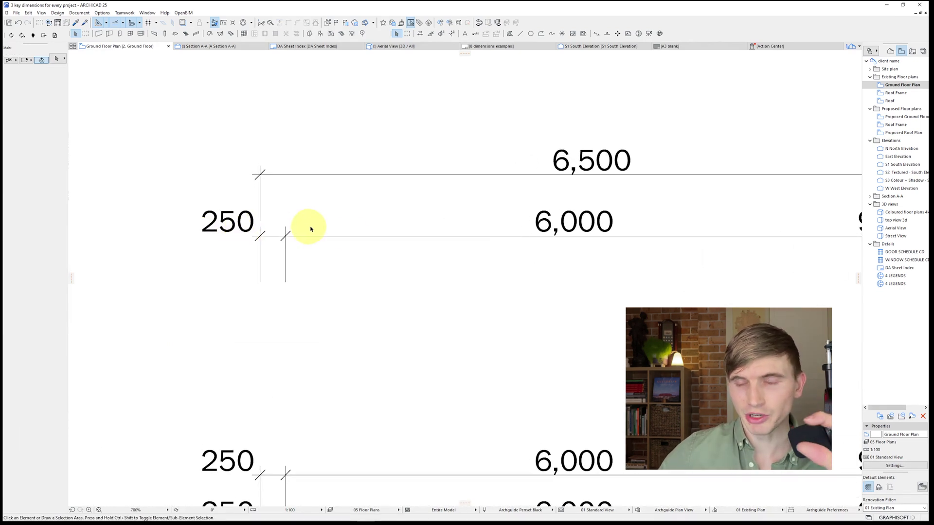
scroll(190, 397, down, 4)
scroll(189, 391, up, 5)
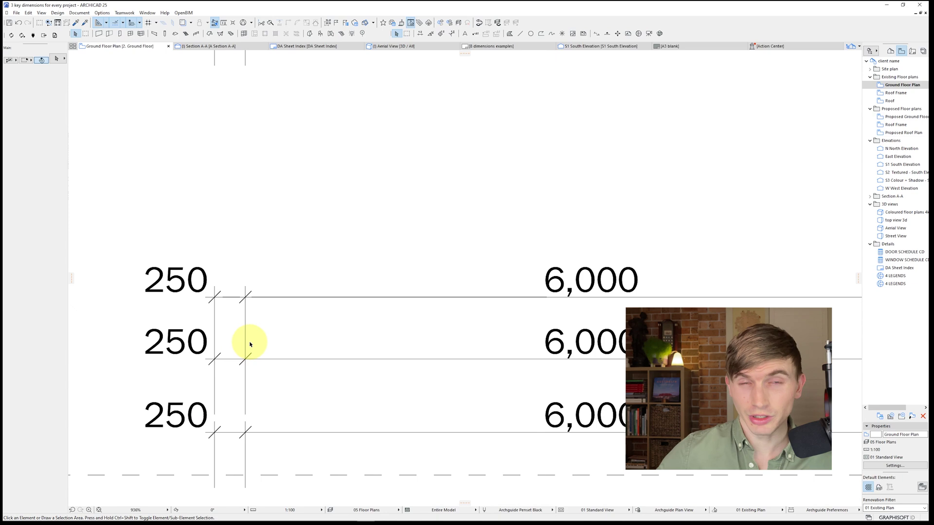
scroll(289, 356, down, 2)
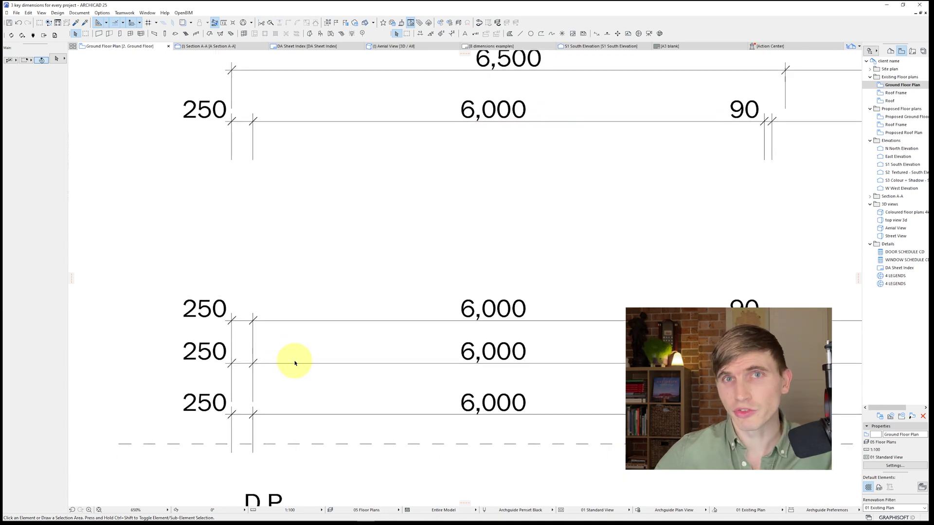
scroll(270, 357, down, 2)
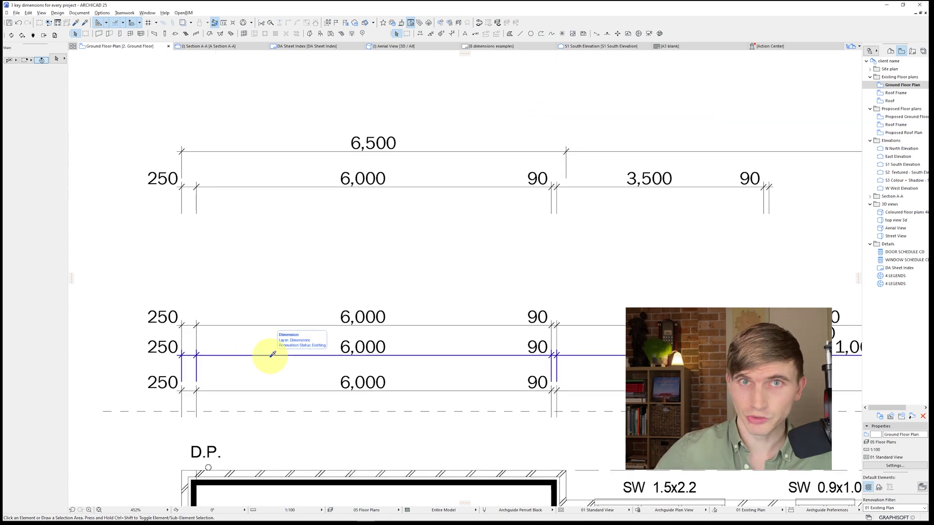
Select all dimensions and set their custom witness line length to 450 mm
key(ctrl+a)
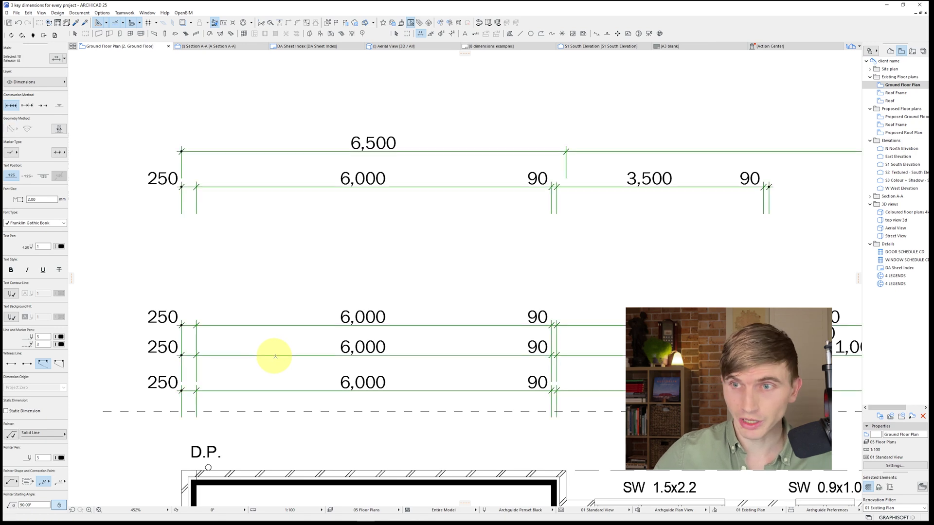
click(57, 59)
drag(493, 244, 433, 241)
text(450)
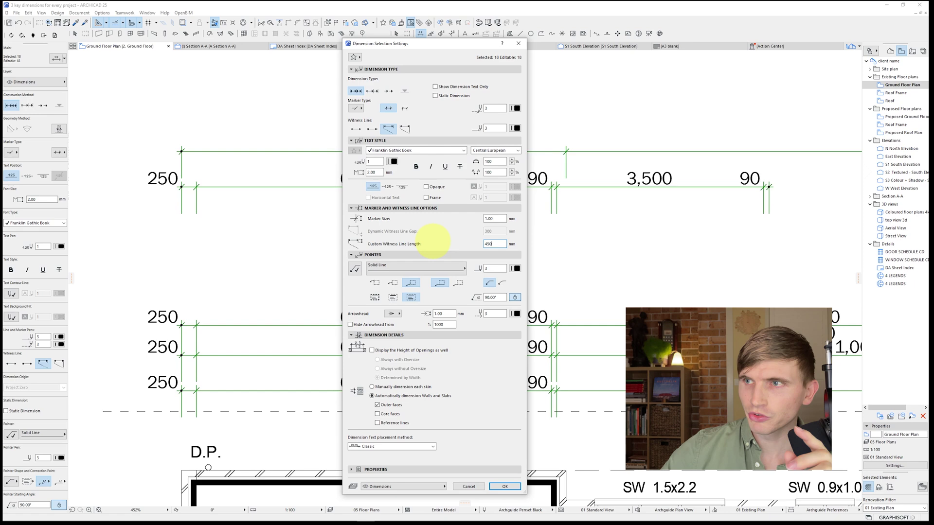
key(Return)
scroll(344, 316, down, 5)
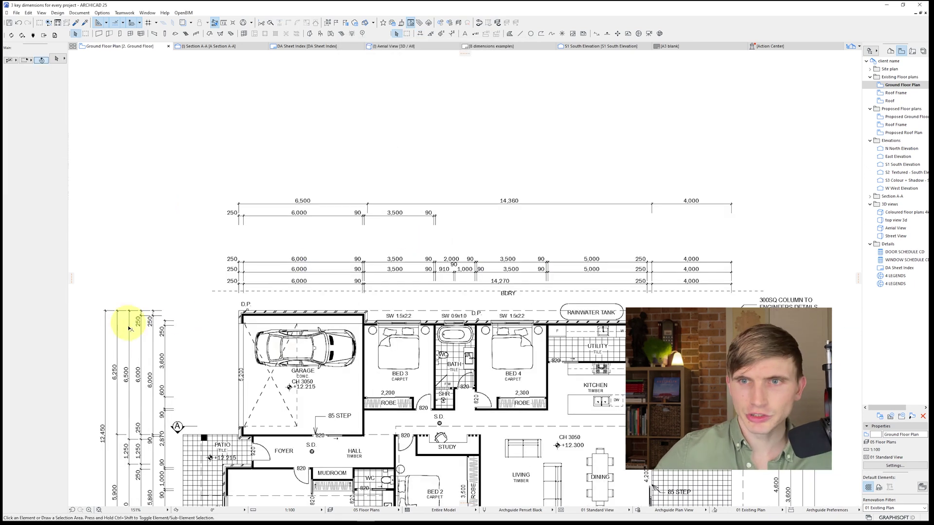
Undo the witness line length change on all dimensions
key(Escape)
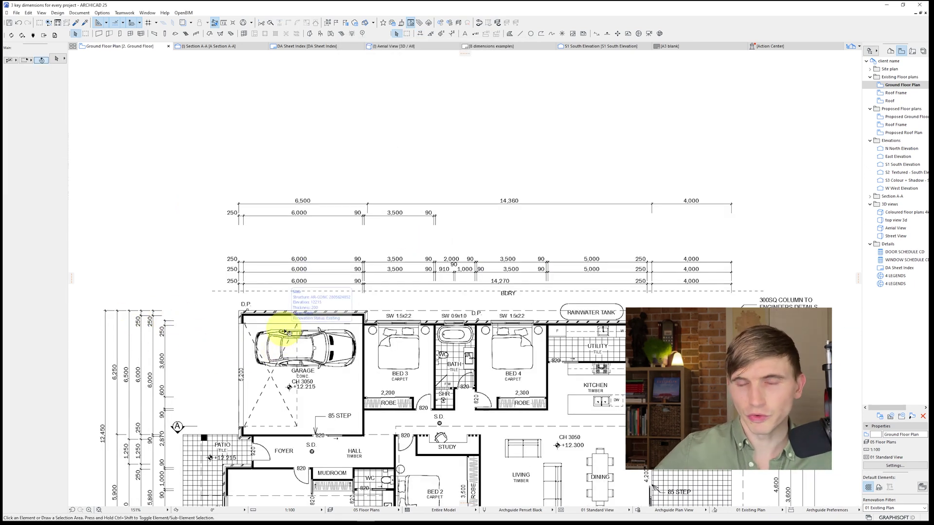
key(ctrl+z)
key(Escape)
Move the outermost of the three original upper chains onto the middle one, and offset it 600 mm upwards
scroll(246, 271, up, 5)
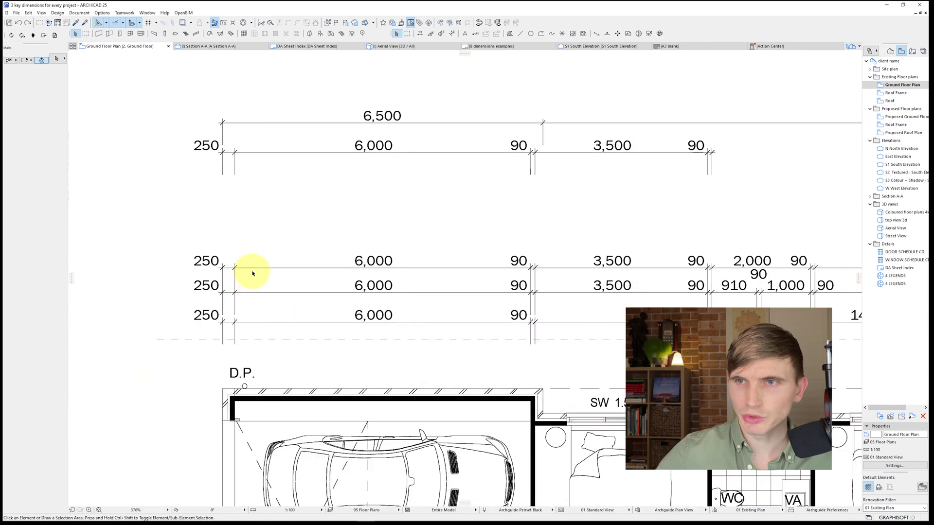
drag(261, 271, 260, 294)
click(260, 294)
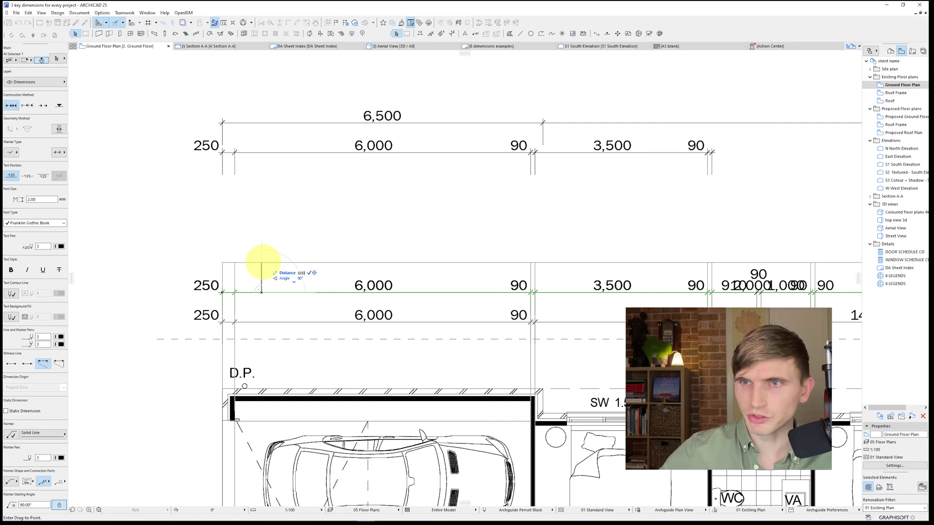
click(261, 263)
scroll(265, 289, up, 3)
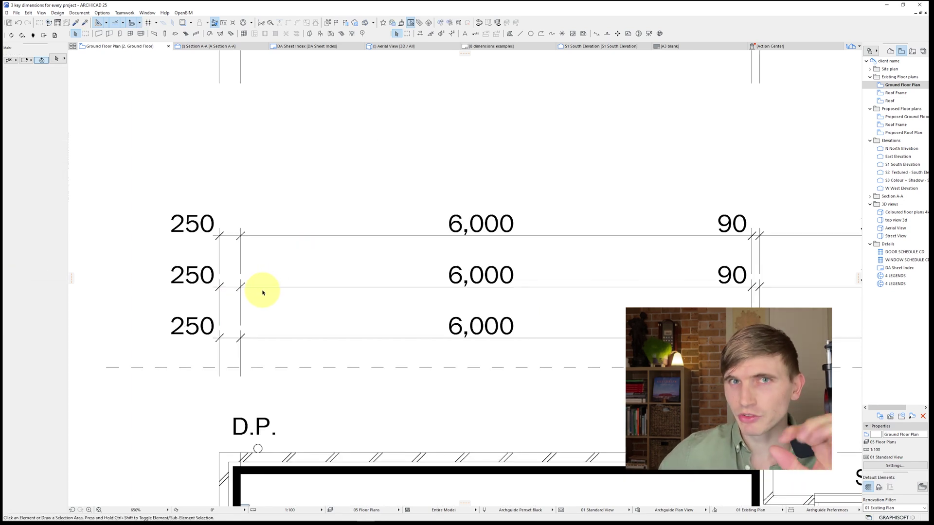
Set the marker size of the outermost of the three original upper dimension chains to 3 mm
scroll(270, 280, down, 3)
click(418, 316)
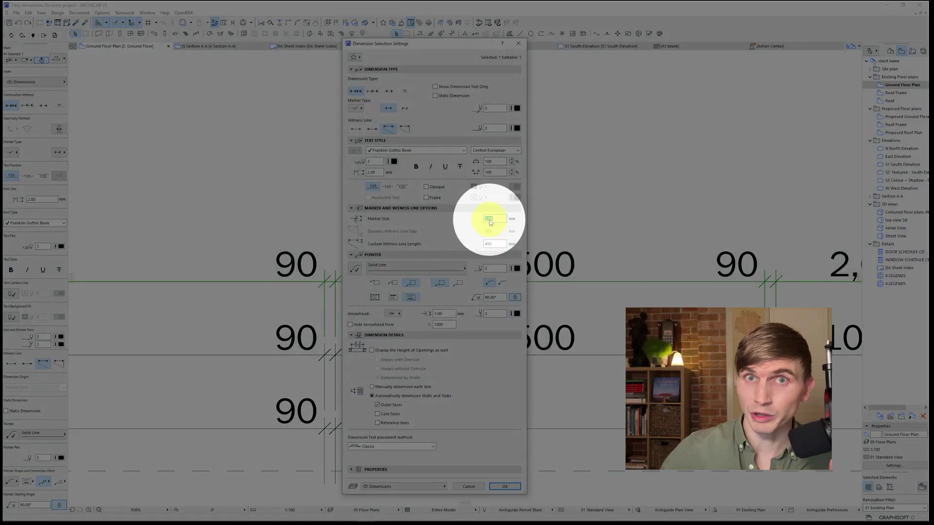
text(3)
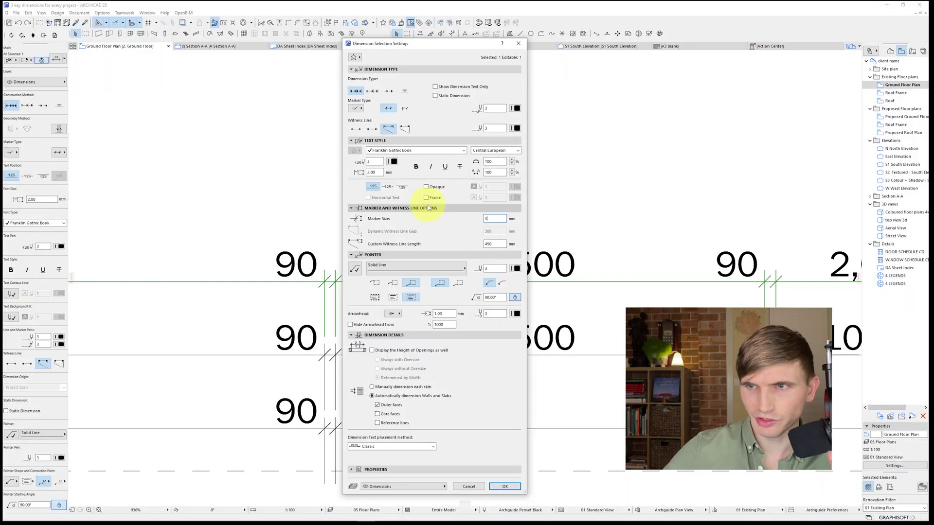
key(Return)
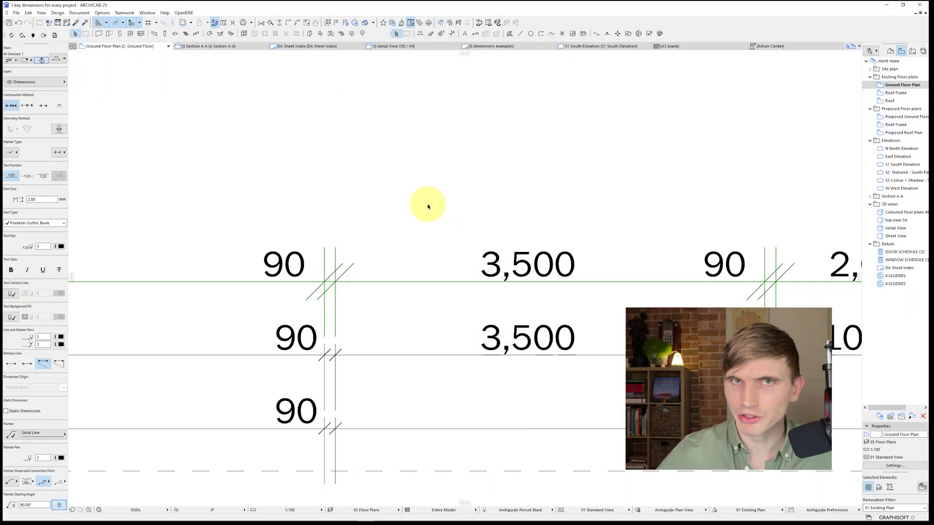
click(428, 206)
Replace the 250 text beside the patio in the innermost chain below the plan with a ditto mark (") as custom text
scroll(423, 209, down, 5)
middle_drag(546, 344, 422, 230)
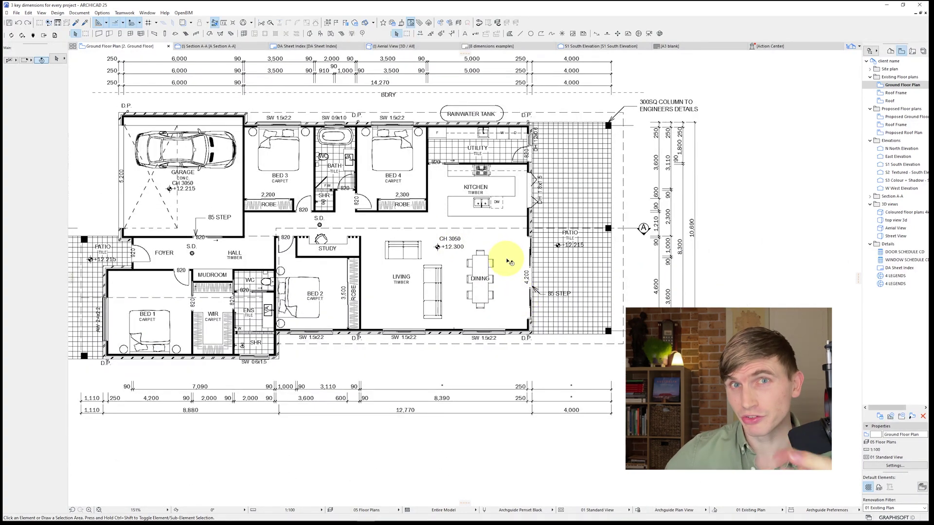
scroll(528, 381, up, 4)
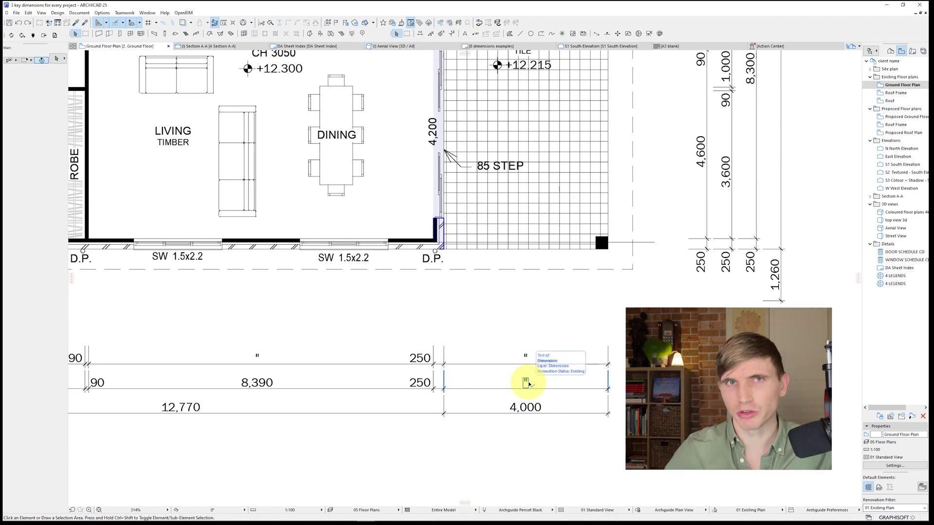
scroll(527, 382, up, 2)
scroll(527, 383, right, 2)
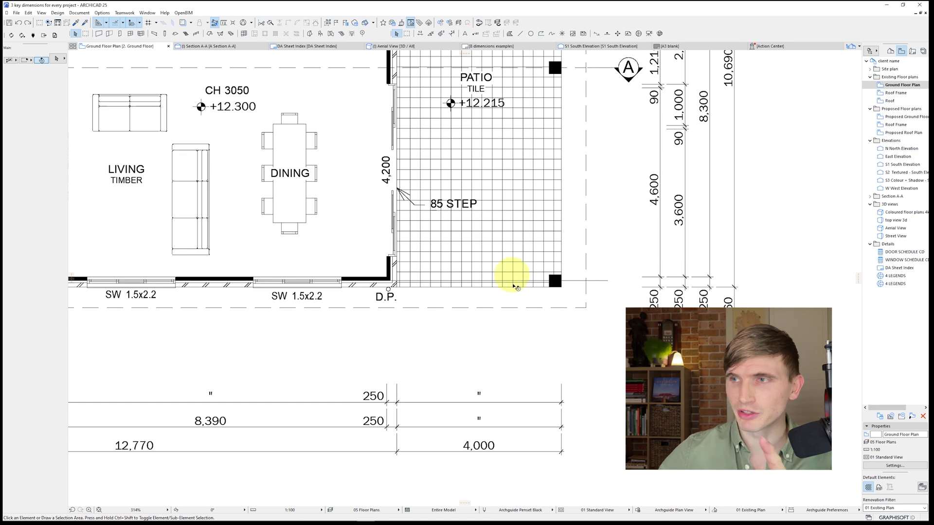
click(376, 397)
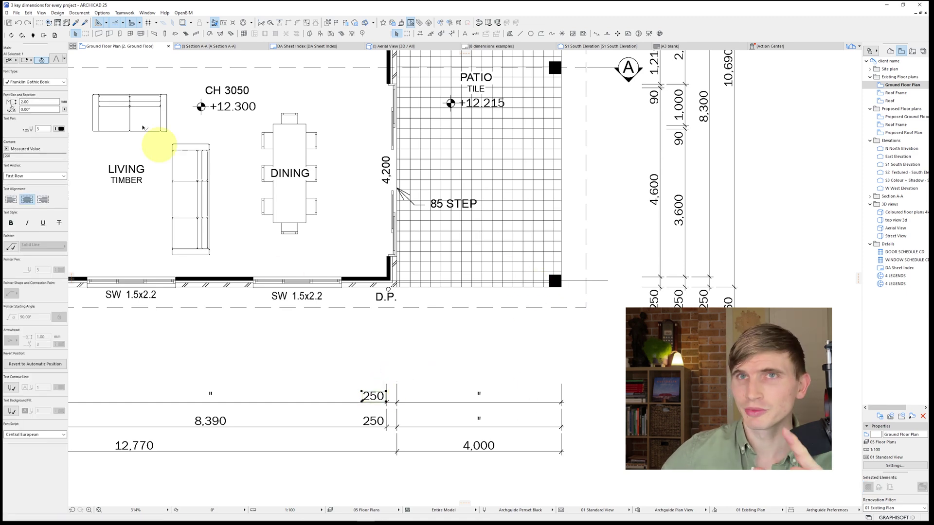
key(ctrl+t)
click(453, 144)
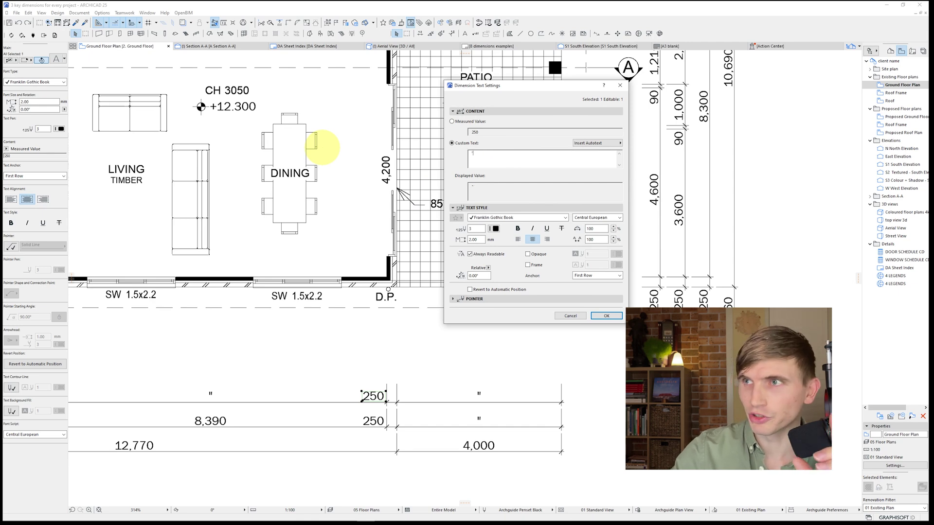
click(606, 316)
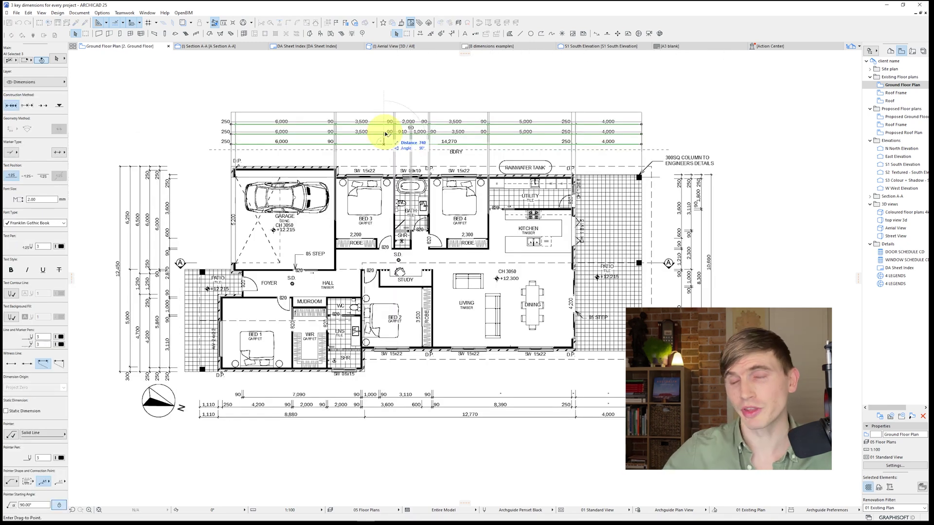
Offset all three dimension chains above the plan 600 mm upwards together
key(Tab)
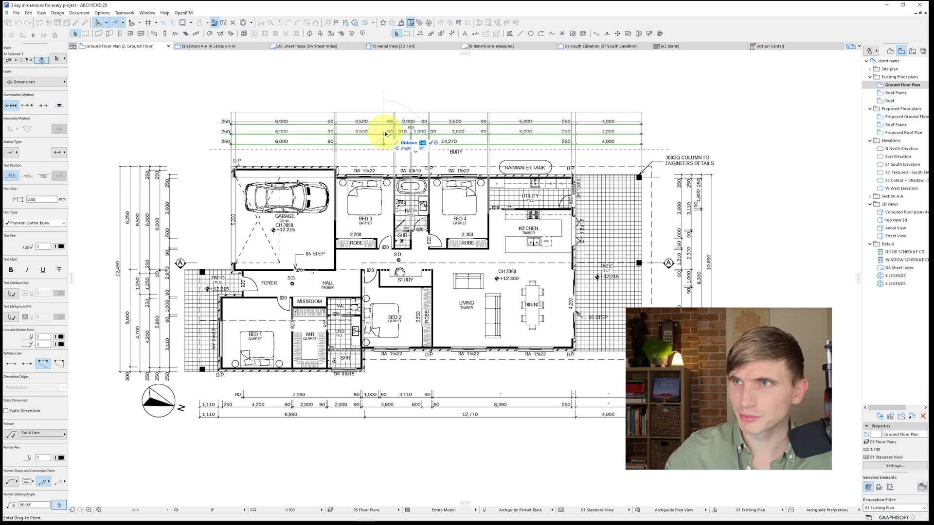
text(600)
key(Return)
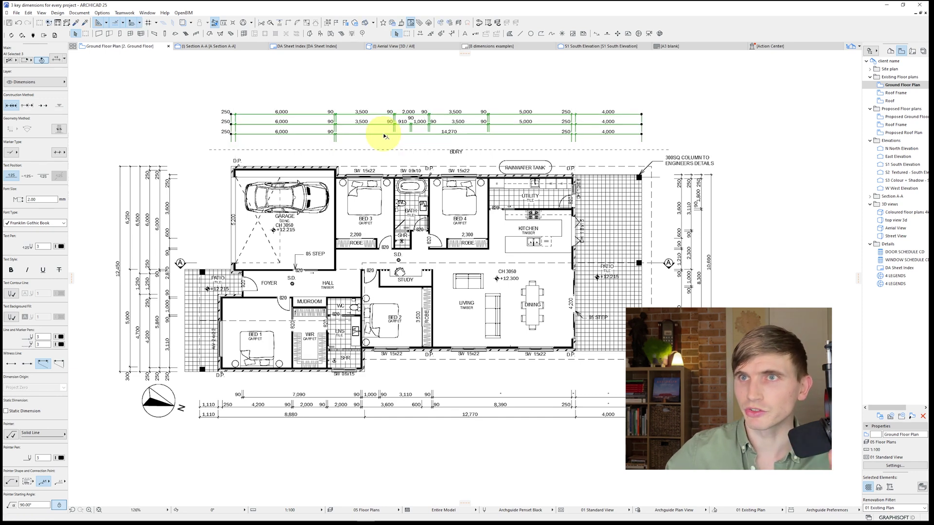
Add the outer corner of the patio beside the foyer as a dimension point to the innermost chain below the plan
click(763, 208)
click(251, 401)
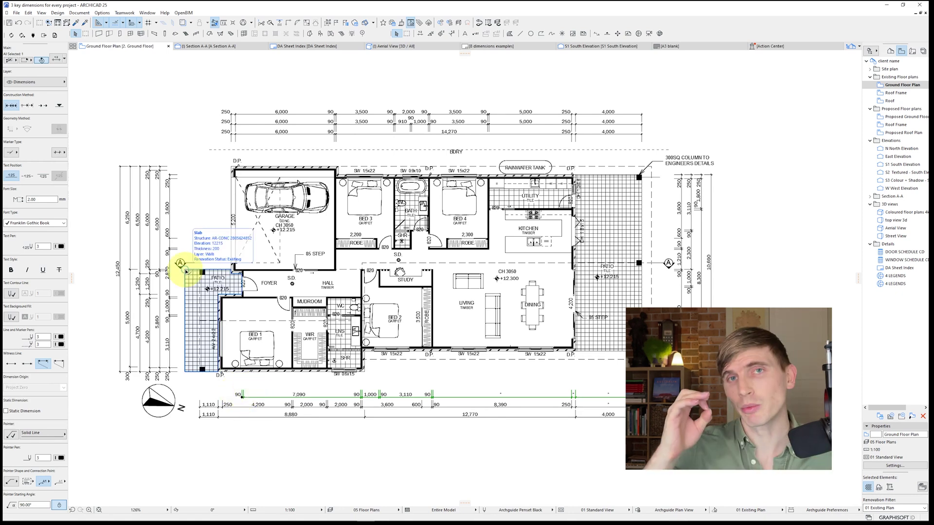
click(185, 270)
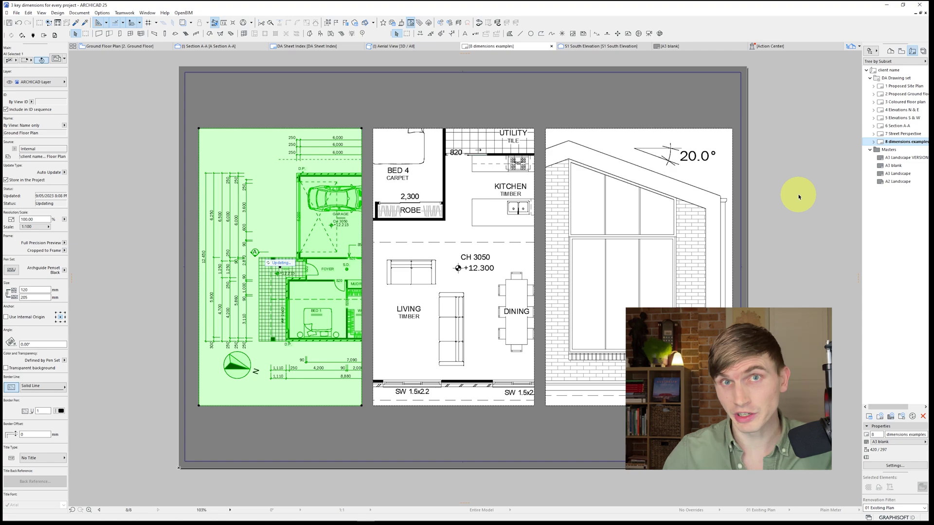
Place a level dimension beneath the LIVING label on the ground floor plan, and set the main floor slab's level offset to 1000
click(471, 272)
right_click(475, 274)
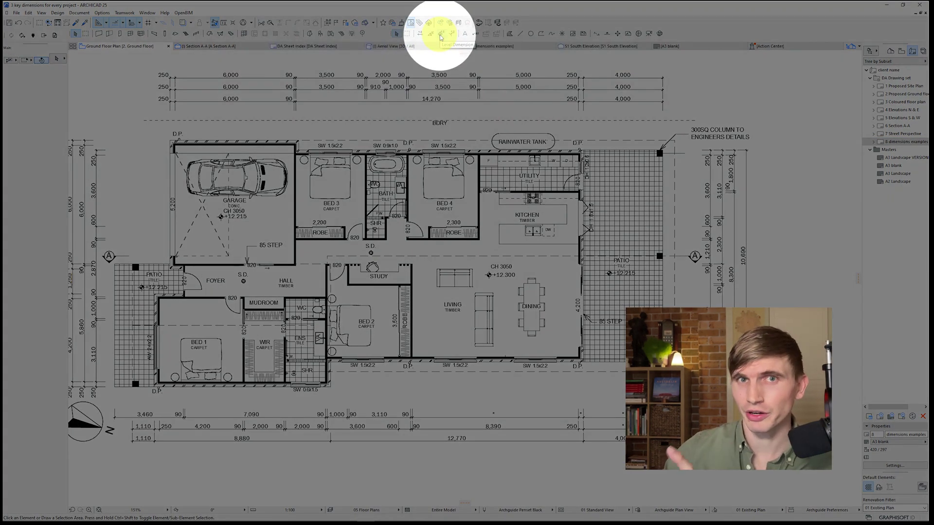
click(440, 35)
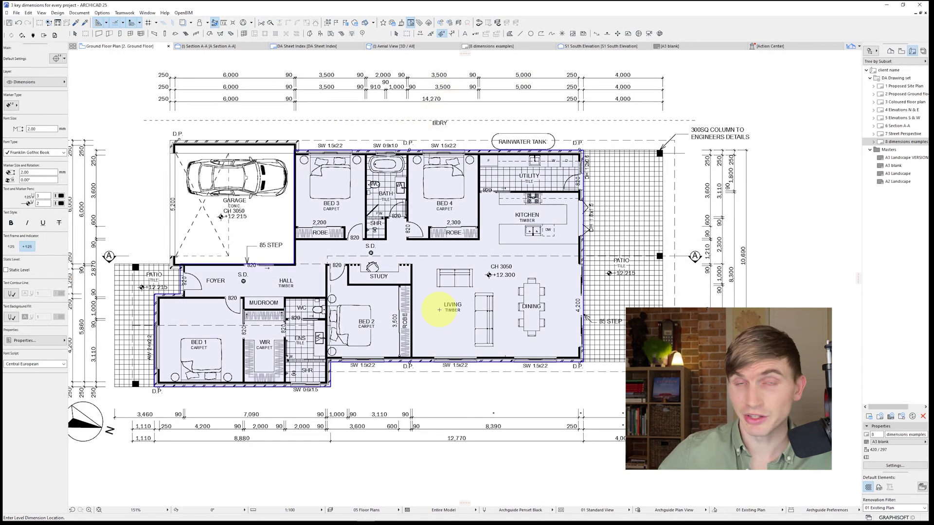
click(436, 322)
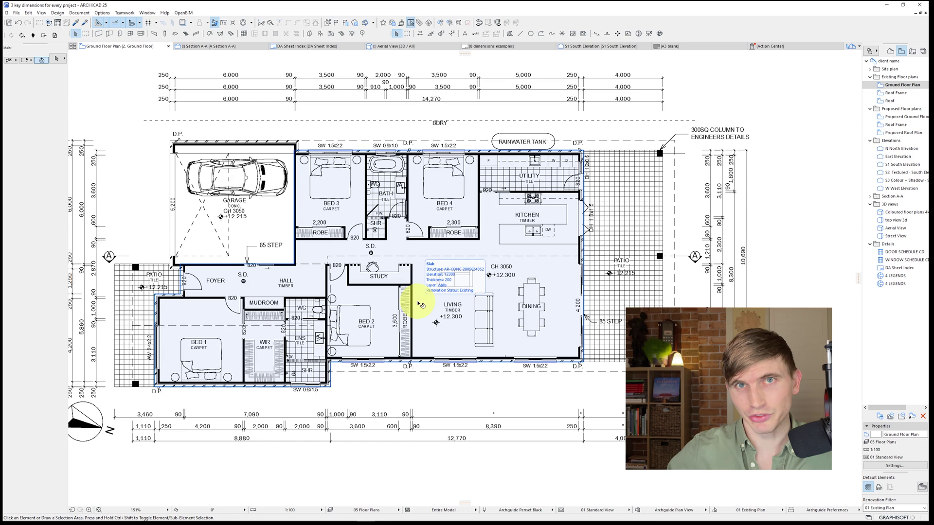
click(421, 305)
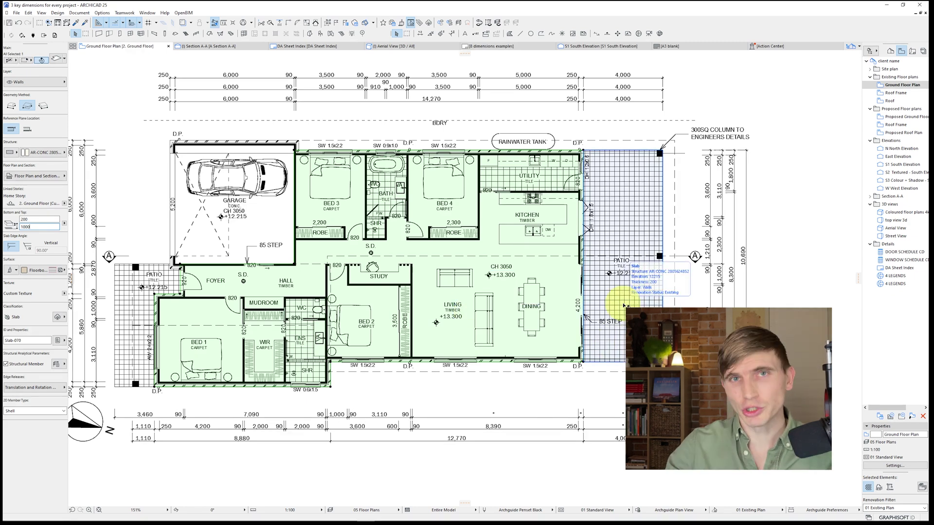
Change the living room level dimension's marker type to the crossed circle with a line
click(58, 58)
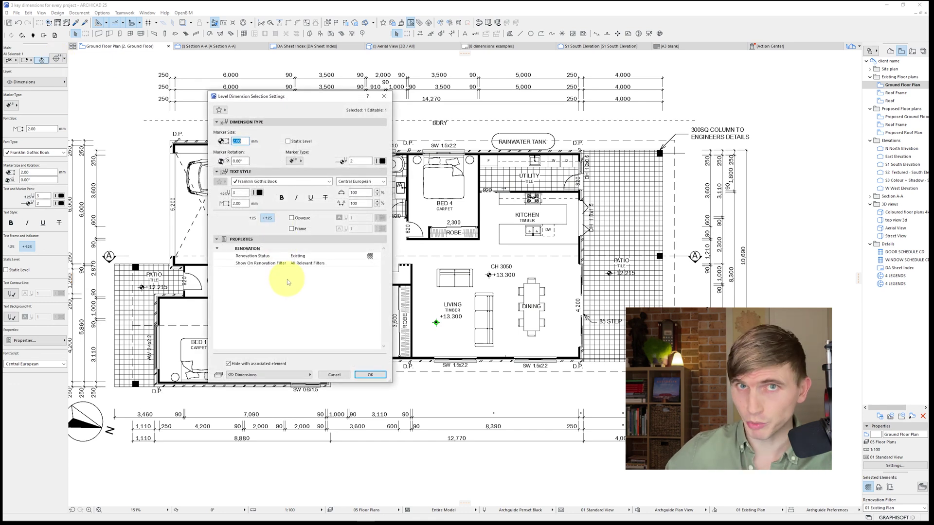
click(293, 160)
click(345, 153)
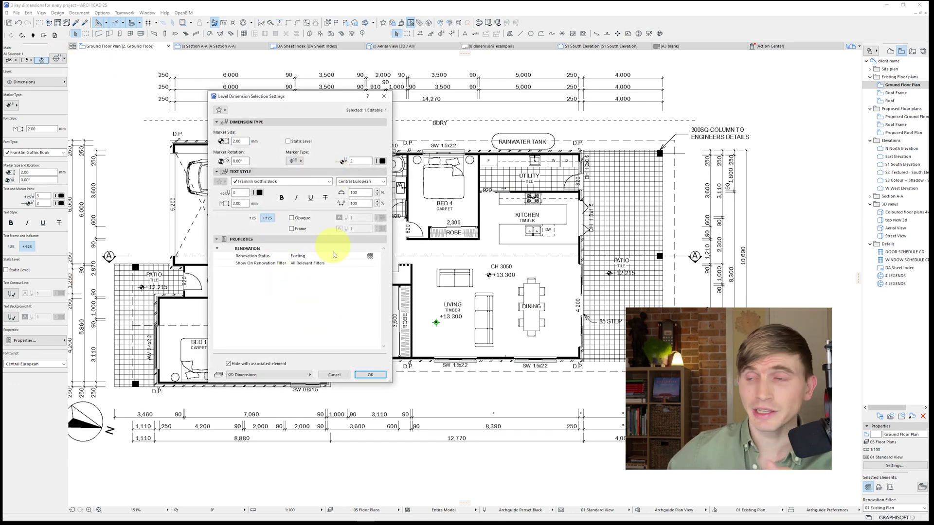
click(370, 374)
key(Escape)
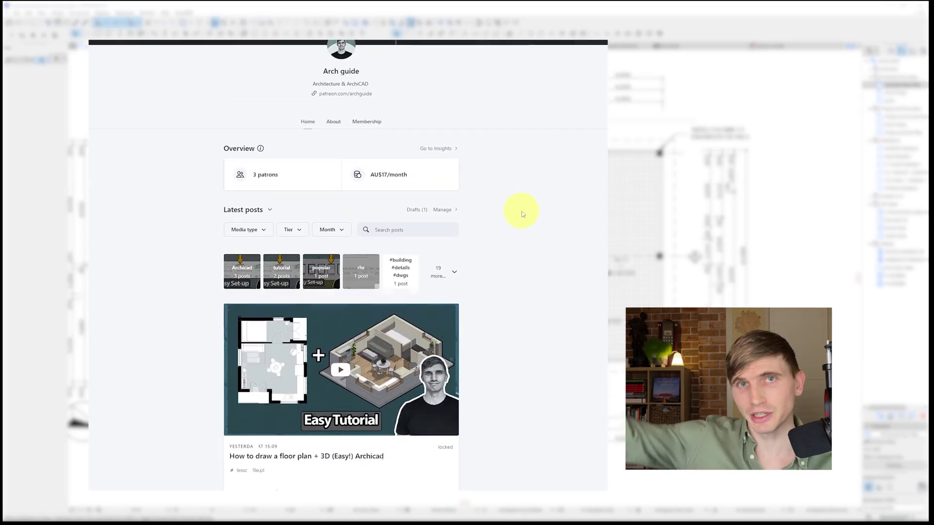
Switch to the Arch guide Patreon page, download lesson file.pln from the floor plan post and open it
click(253, 454)
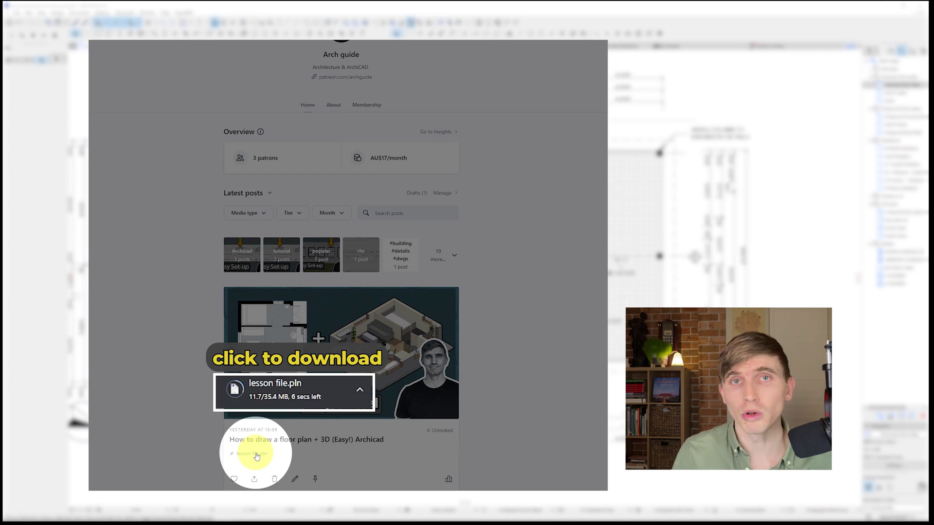
click(360, 389)
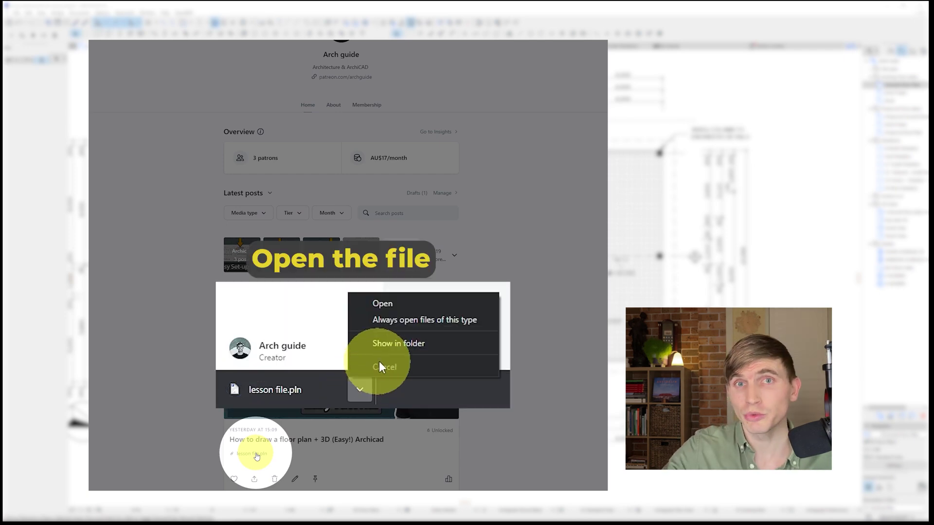
click(397, 305)
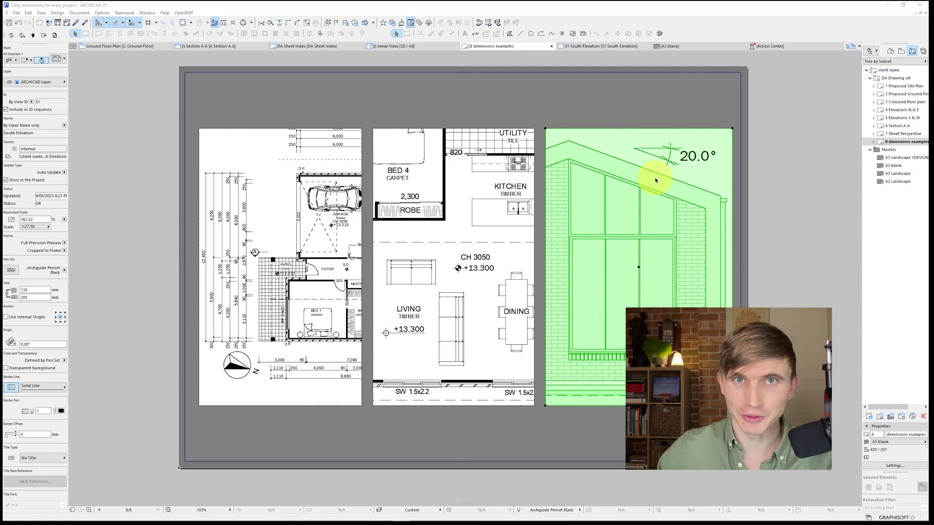
On the south elevation, draw an open two-segment polyline above the gable's left slope, with one leg parallel to the roof and one horizontal
double_click(655, 180)
scroll(648, 180, up, 2)
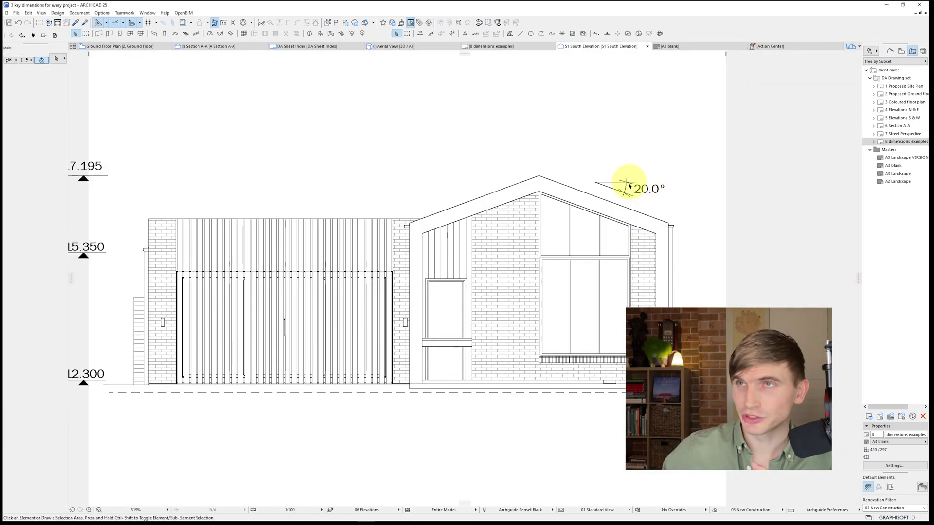
click(541, 34)
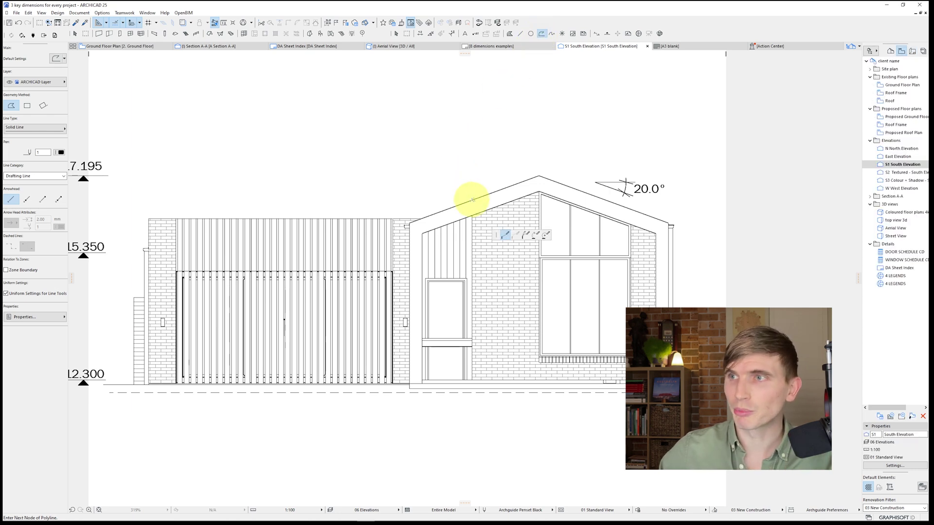
click(502, 189)
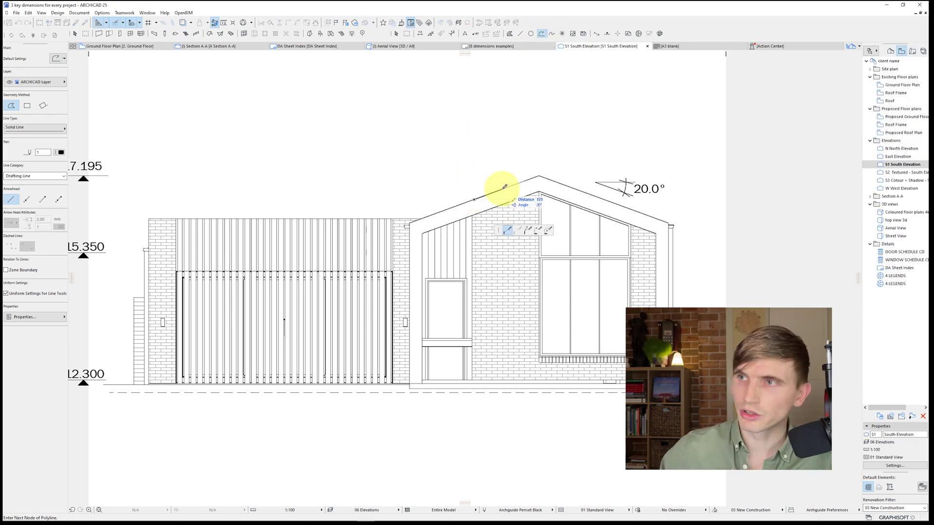
click(474, 189)
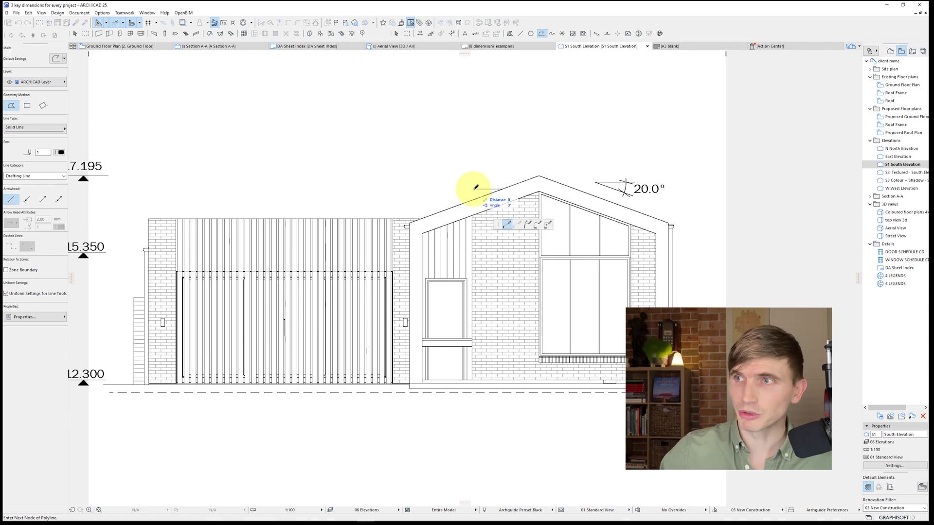
double_click(475, 187)
key(Escape)
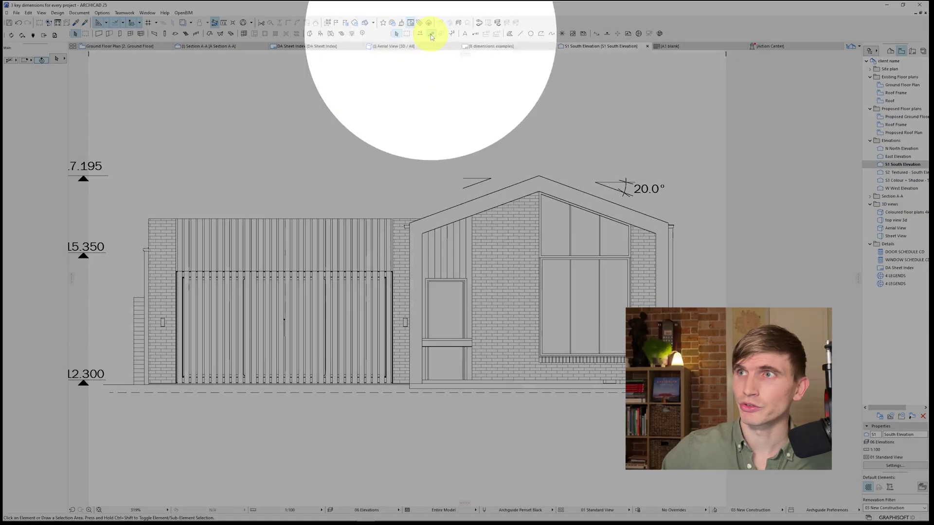
Add an angle dimension between the horizontal and sloping legs of the new roof pitch symbol, outside its open end
click(430, 34)
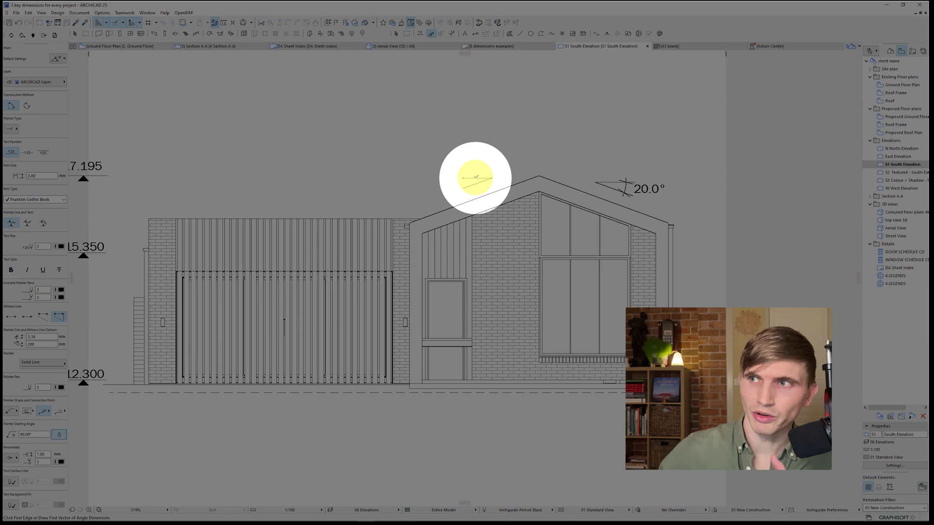
click(474, 178)
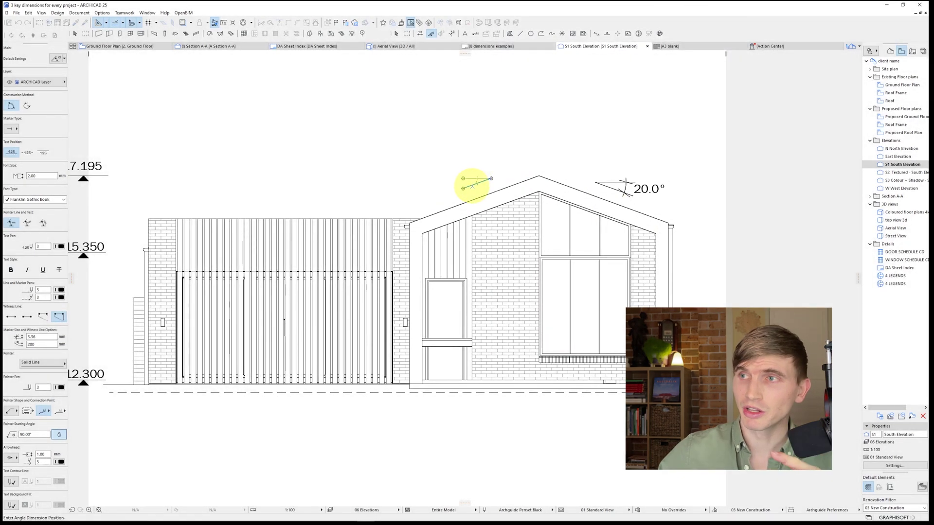
click(474, 183)
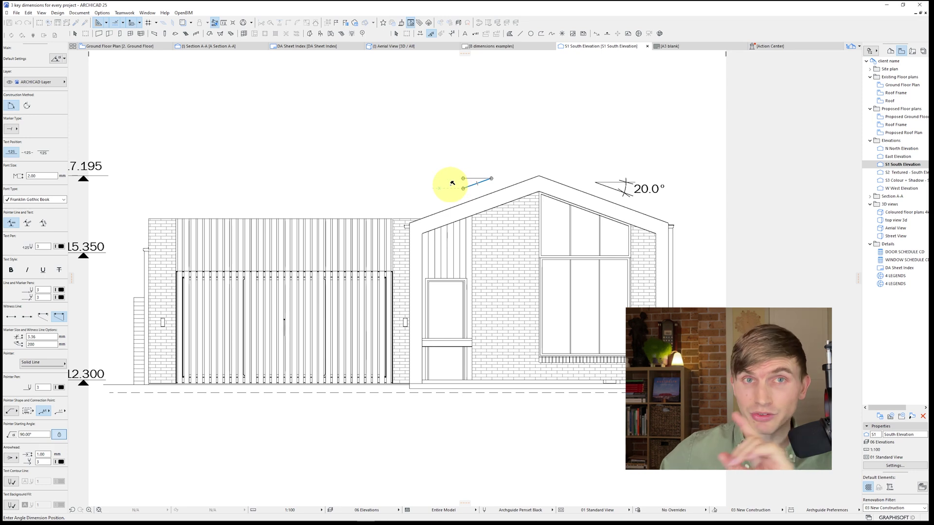
click(450, 180)
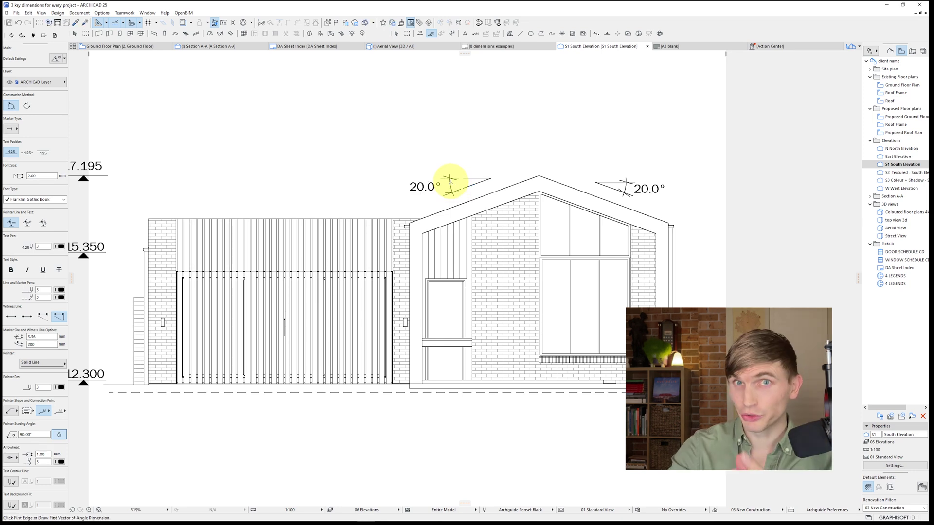
key(Escape)
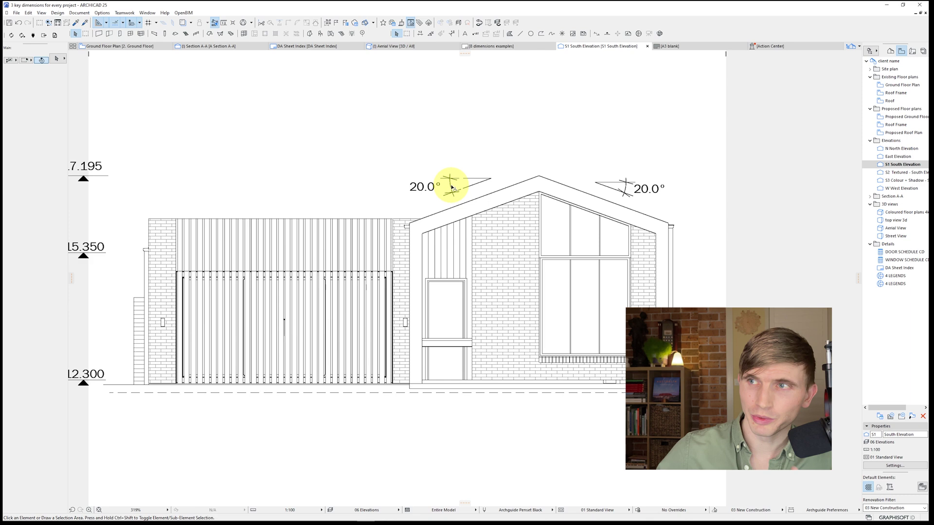
Move the new roof pitch angle dimension closer to the open end of its two lines
click(451, 186)
drag(450, 186, 456, 186)
click(458, 185)
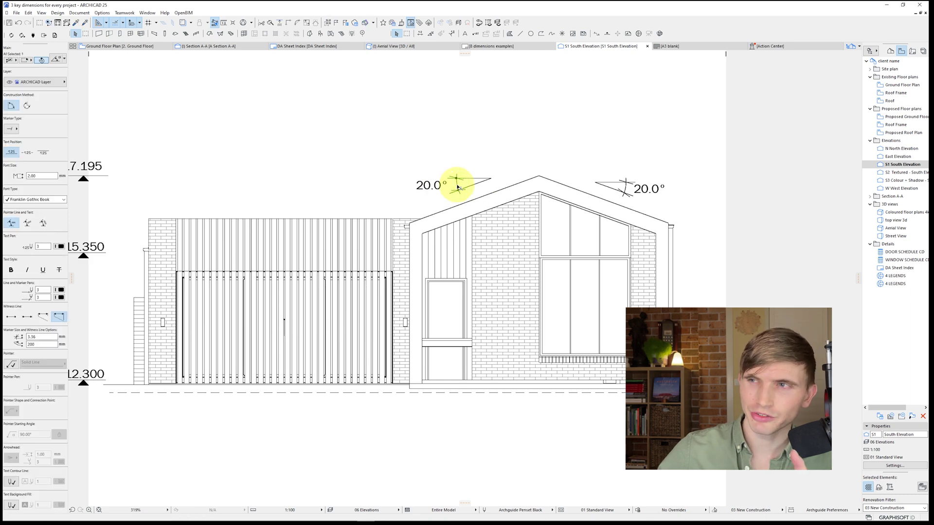
key(Escape)
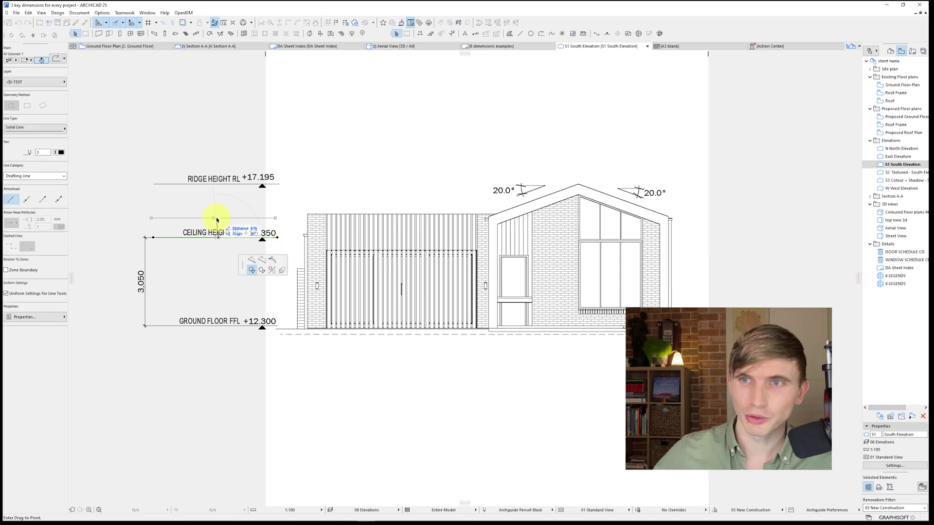
Copy the ceiling height line up to the top of the garage parapet
click(313, 214)
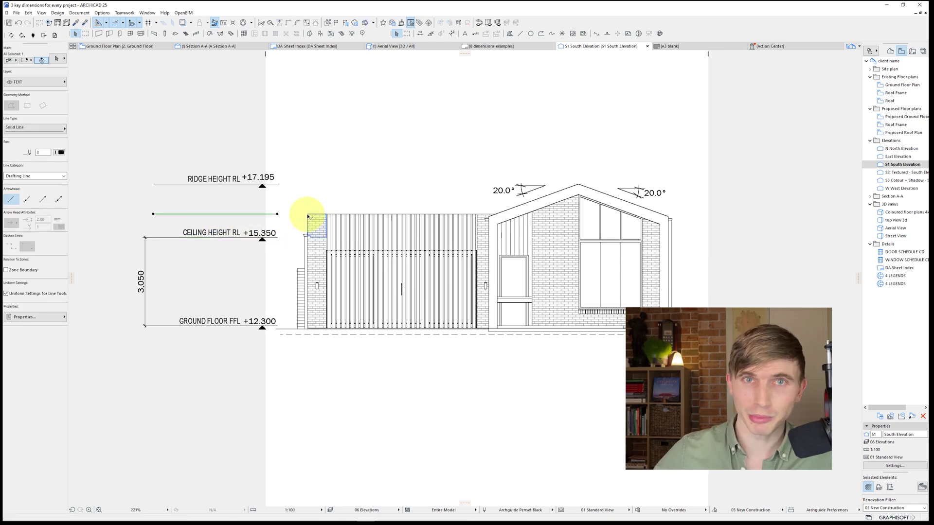
key(Escape)
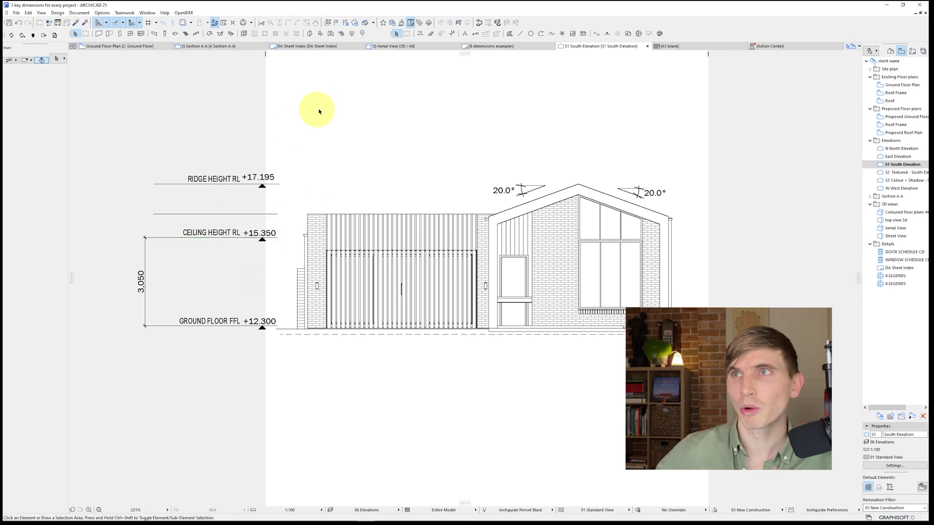
Place an elevation dimension, using the Elevation construction method, at the house-side end of the copied parapet line
click(420, 33)
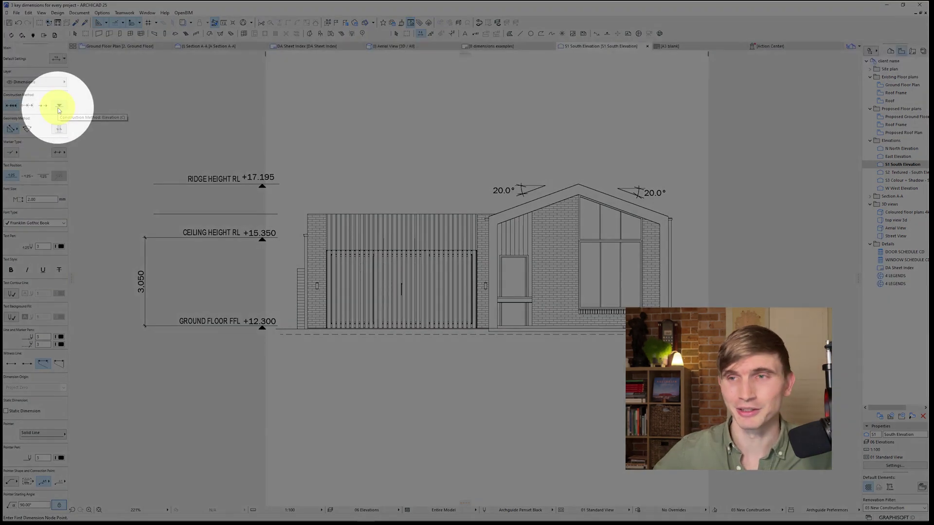
click(58, 107)
click(277, 214)
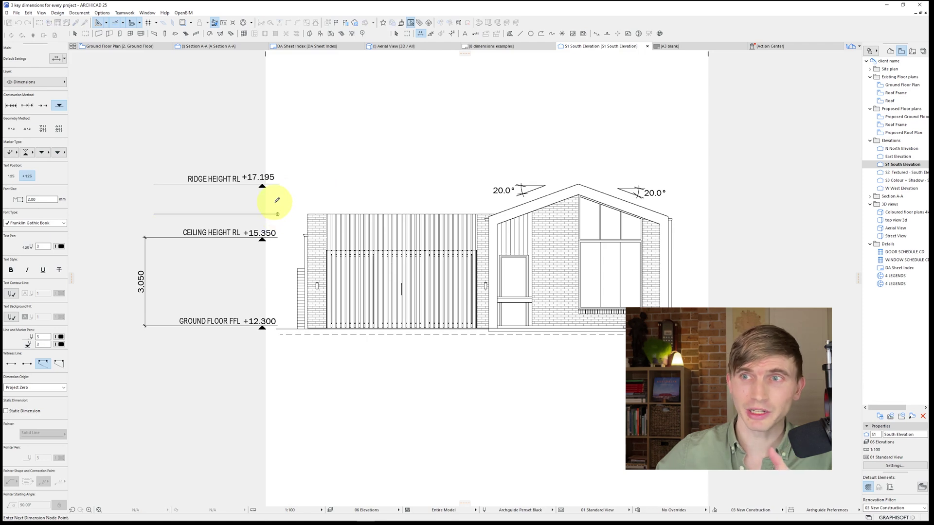
click(278, 199)
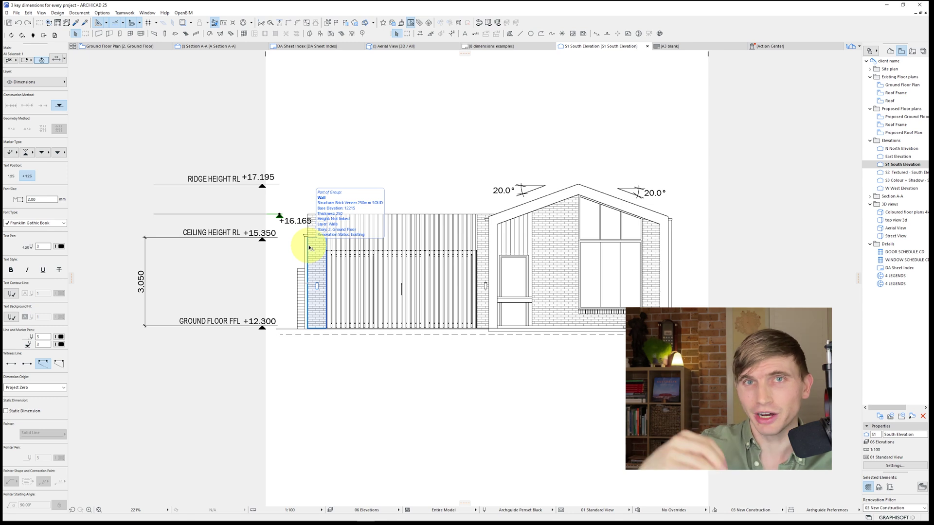
Reposition the parapet elevation dimension so its marker and text align with the other level markers
click(291, 221)
mouse_move(278, 217)
mouse_down()
mouse_move(245, 203)
mouse_move(279, 216)
mouse_move(263, 217)
mouse_move(262, 239)
mouse_move(274, 212)
mouse_move(278, 238)
mouse_move(240, 214)
mouse_up()
click(279, 215)
click(262, 212)
click(304, 230)
Copy the CEILING HEIGHT RL label up to the parapet line and change its text to PARAPHET
click(241, 237)
double_click(232, 210)
double_click(236, 210)
text(PARAPHET)
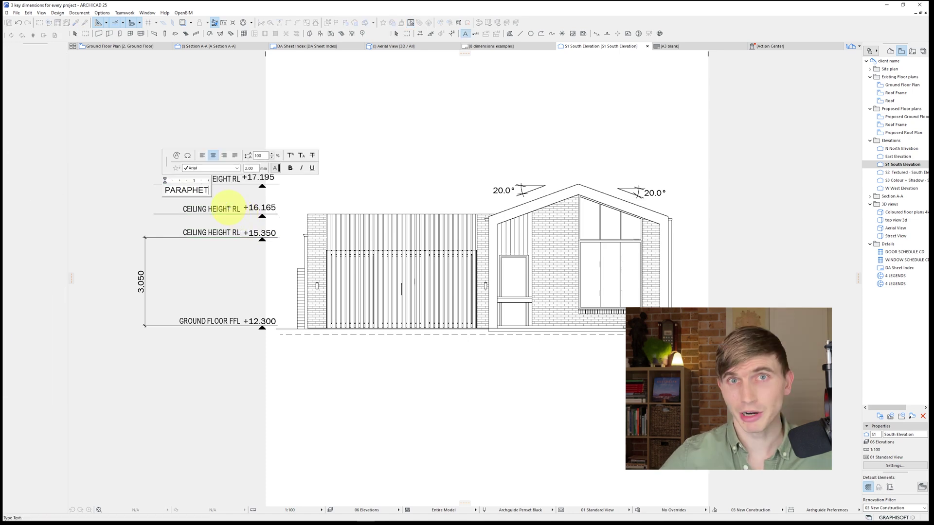
click(281, 213)
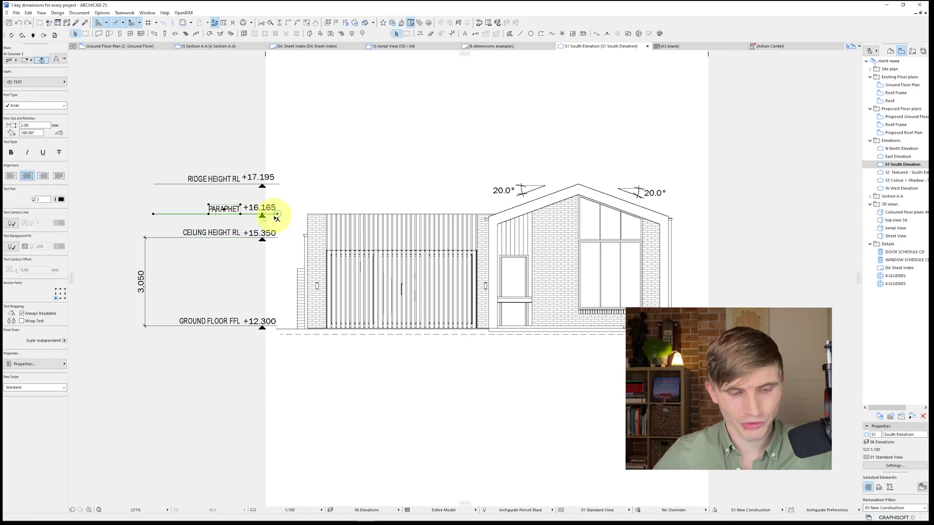
Move the parapet line, label and elevation dimension above the ridge height line, and correct the label's text to PARAPET
click(277, 214)
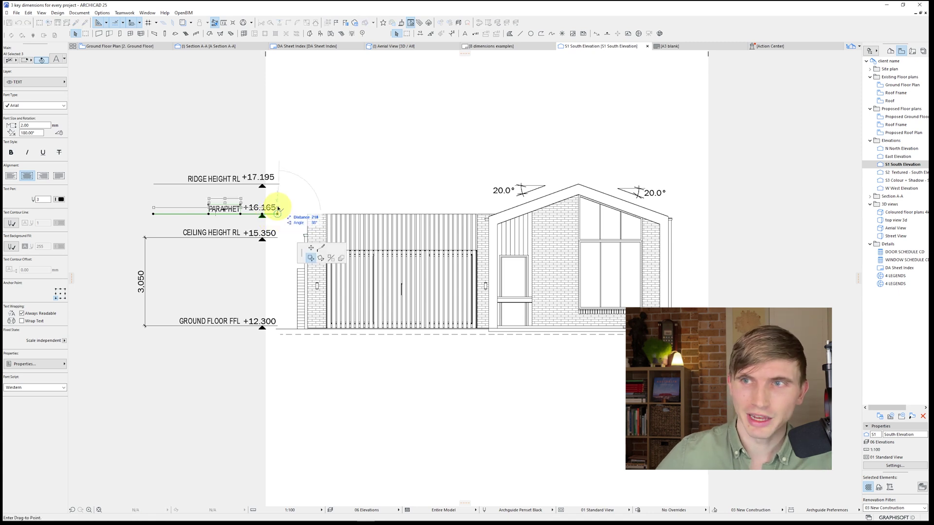
click(278, 156)
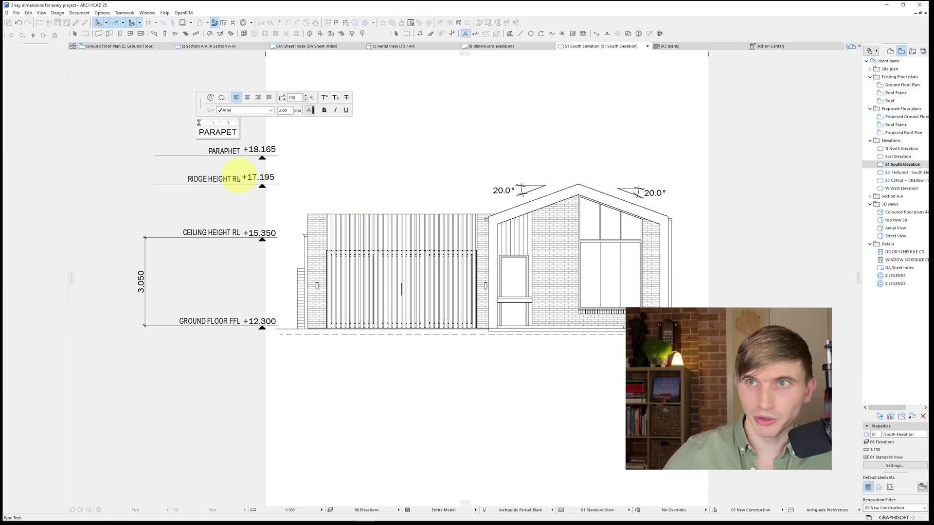
click(238, 206)
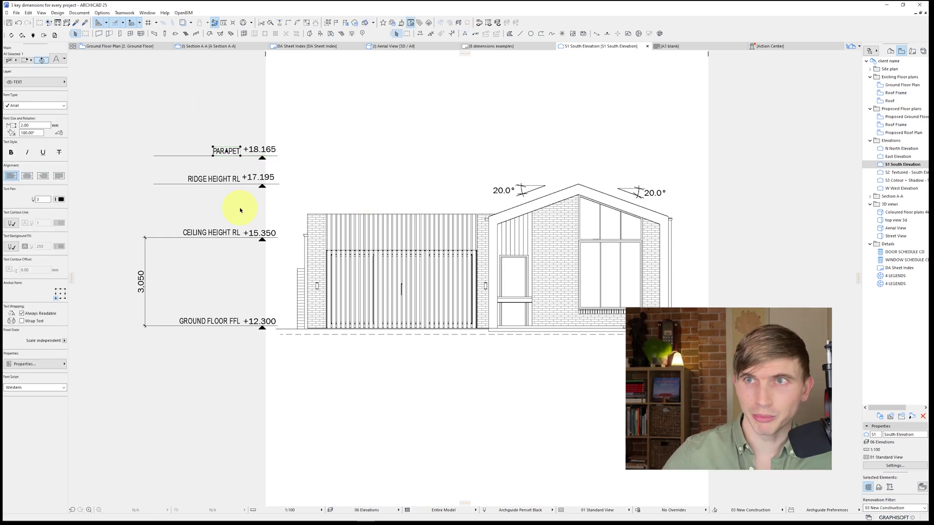
click(243, 210)
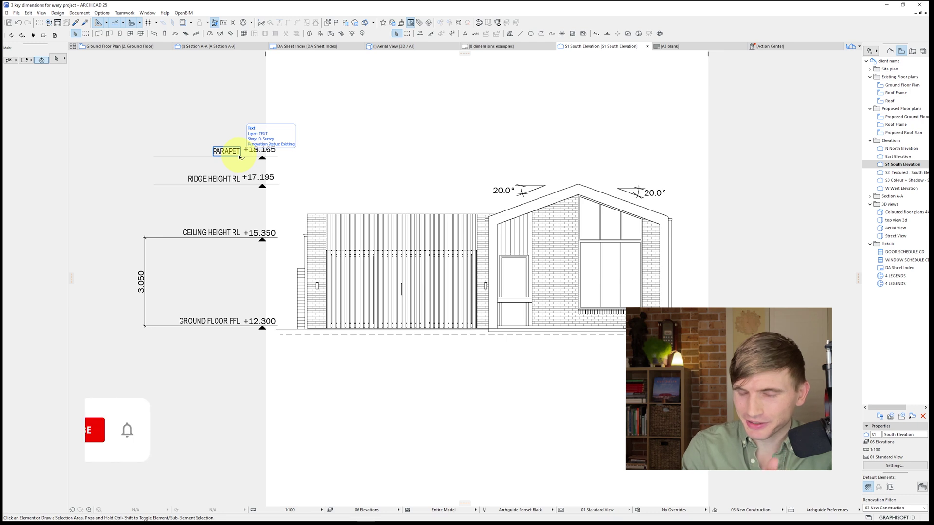